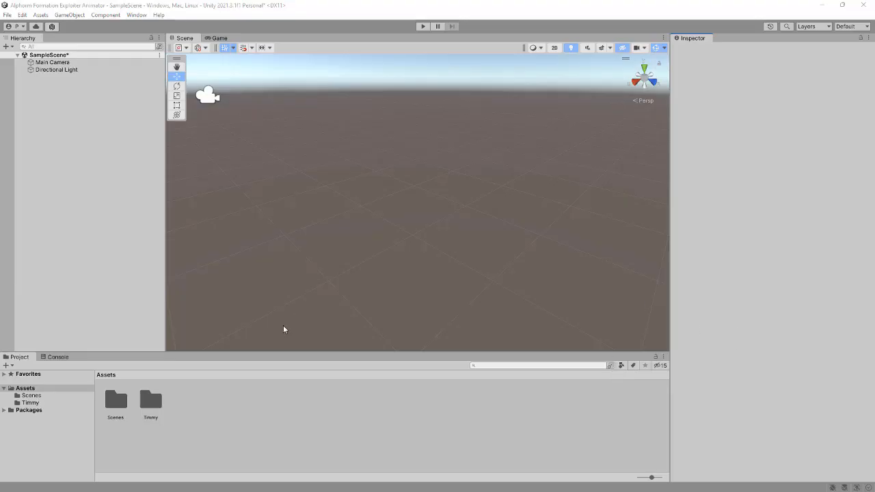
Step: Open the Timmy assets folder with enlarged thumbnails and show the Timmy model's Animation import settings
left_click(151, 408)
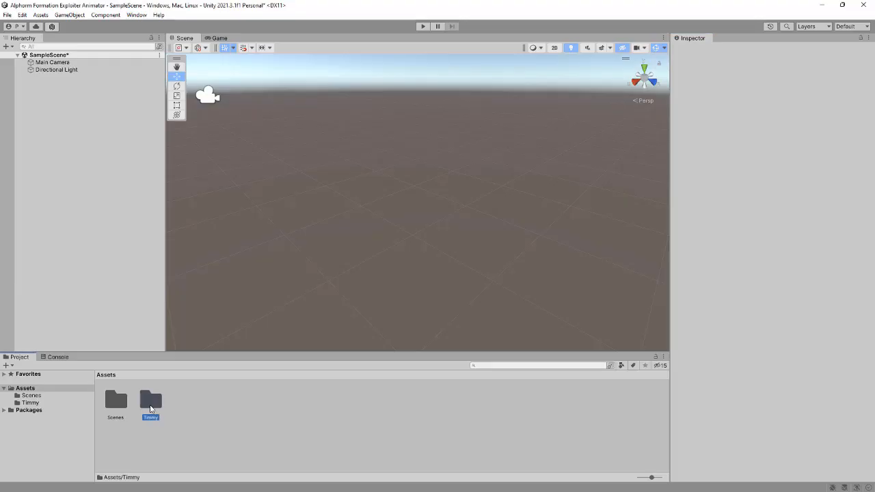
double_click(151, 408)
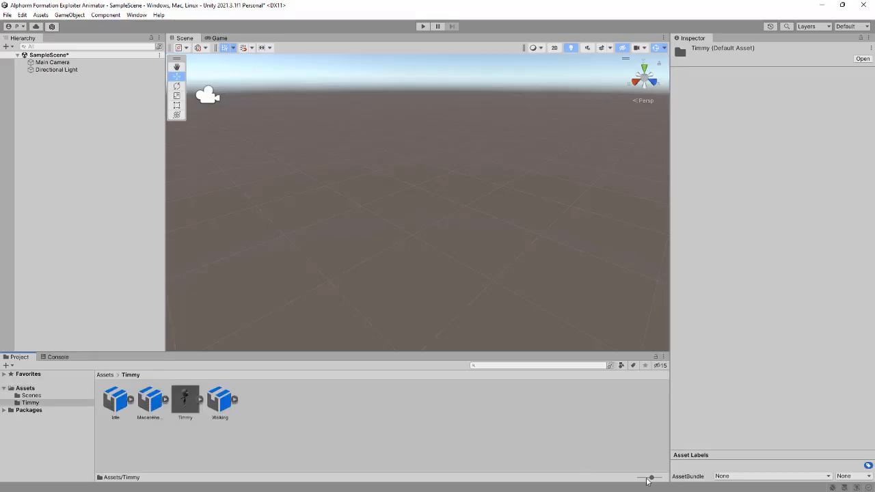
left_click_drag(652, 478, 660, 478)
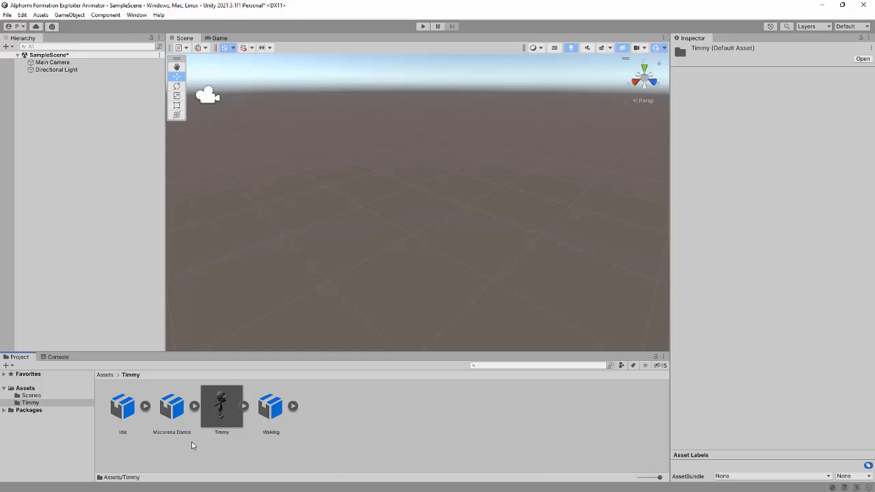
left_click(225, 410)
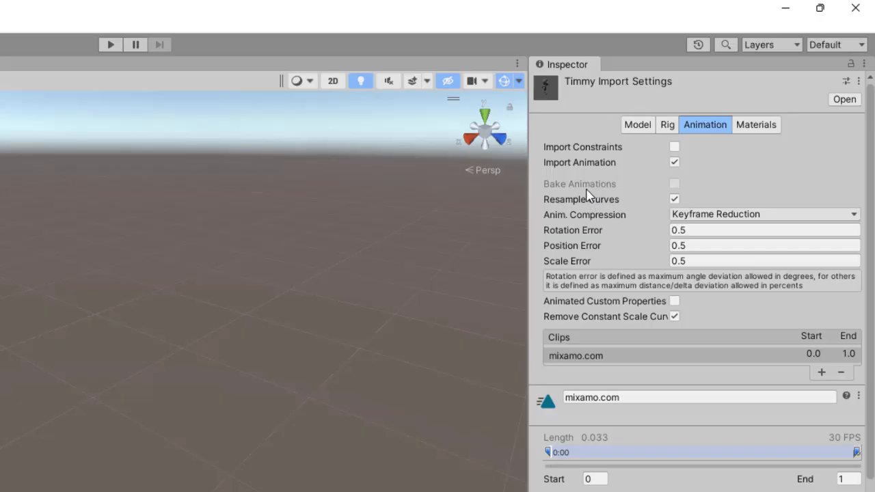
mouse_move(586, 191)
left_click(636, 128)
left_click(705, 130)
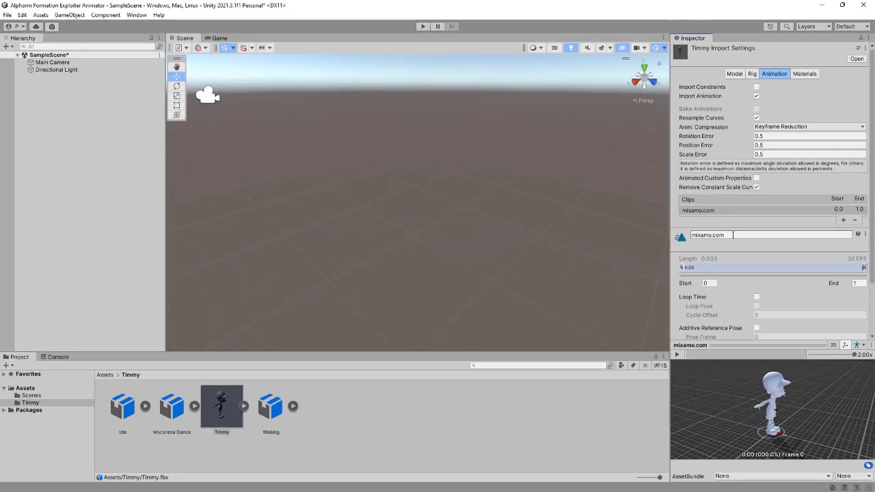
Step: Rename the Timmy model's mixamo.com animation clip to Timmy and apply the import settings
left_click(733, 234)
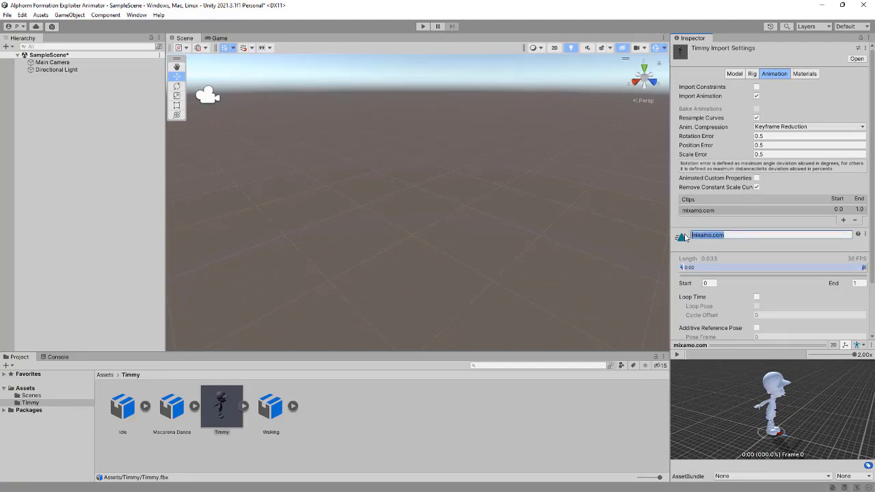
left_click(718, 234)
left_click_drag(731, 235, 688, 235)
type("Timmy")
scroll(736, 255, "down", 3)
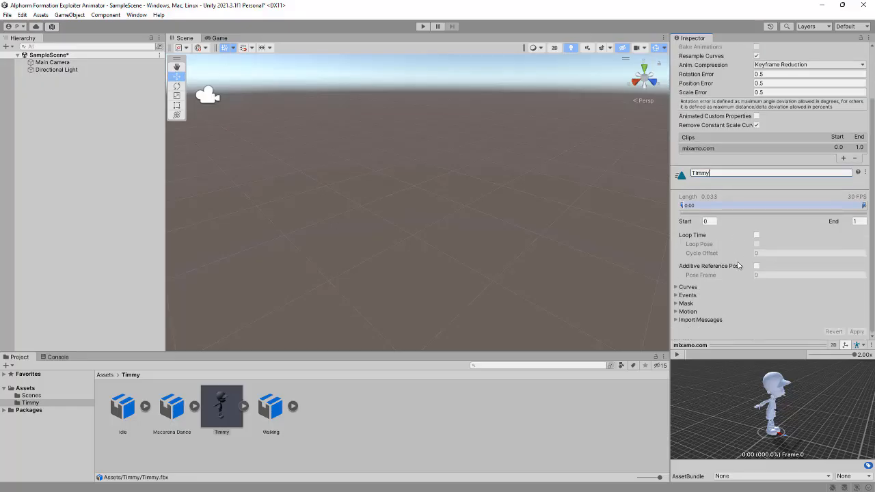
key("Tab")
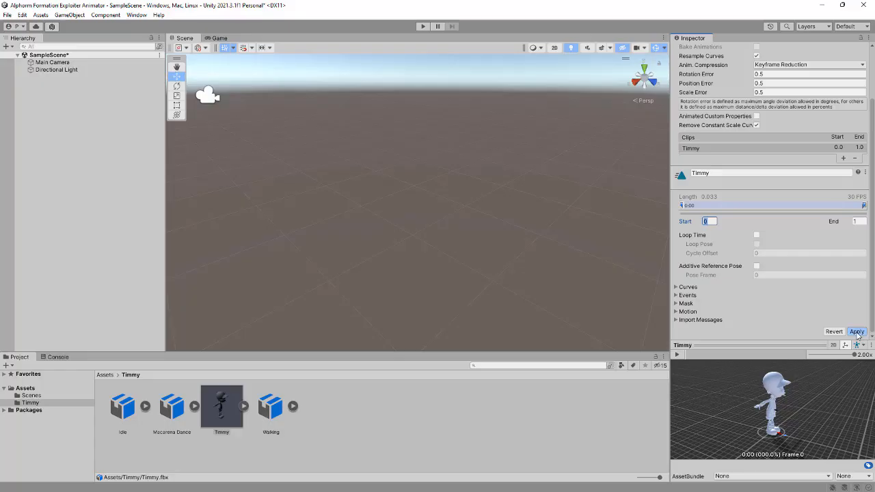
left_click(857, 332)
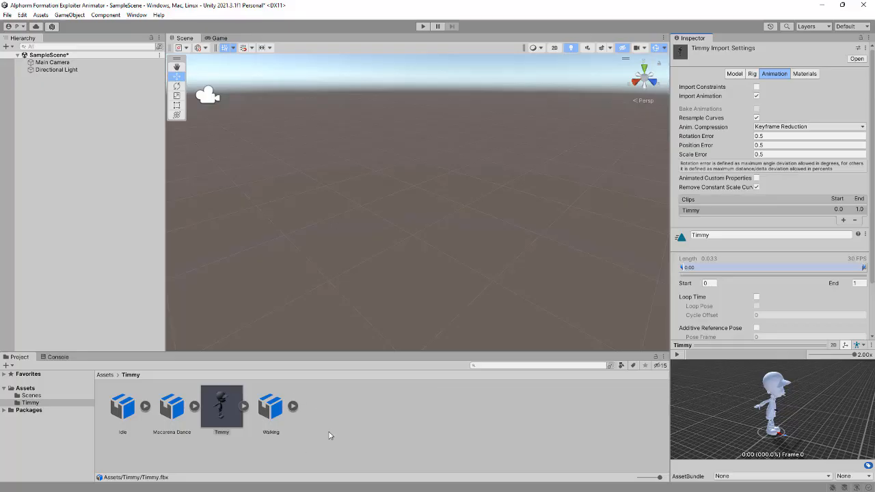
Step: Add the Timmy model to SampleScene as a new object
left_click_drag(226, 408, 41, 106)
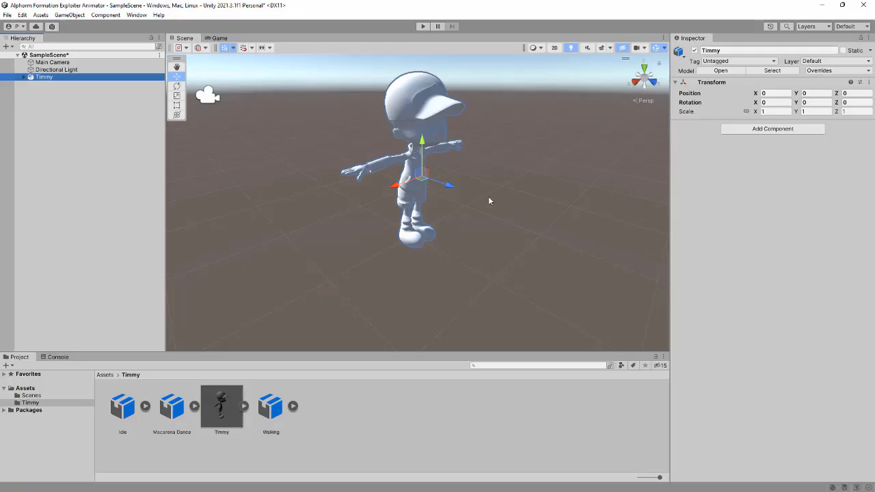
middle_click_drag(488, 198, 491, 212)
scroll(490, 212, "up", 3)
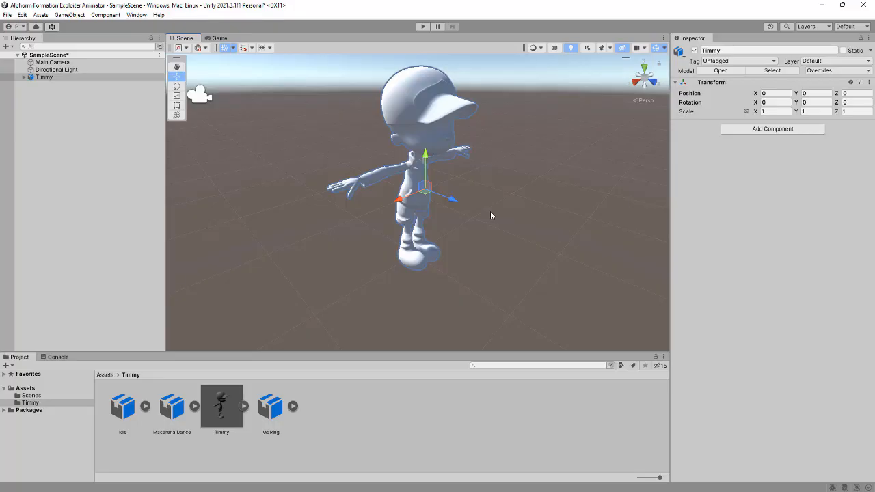
Step: Set the material location in the Timmy model's import settings to Use Embedded Materials
left_click(222, 408)
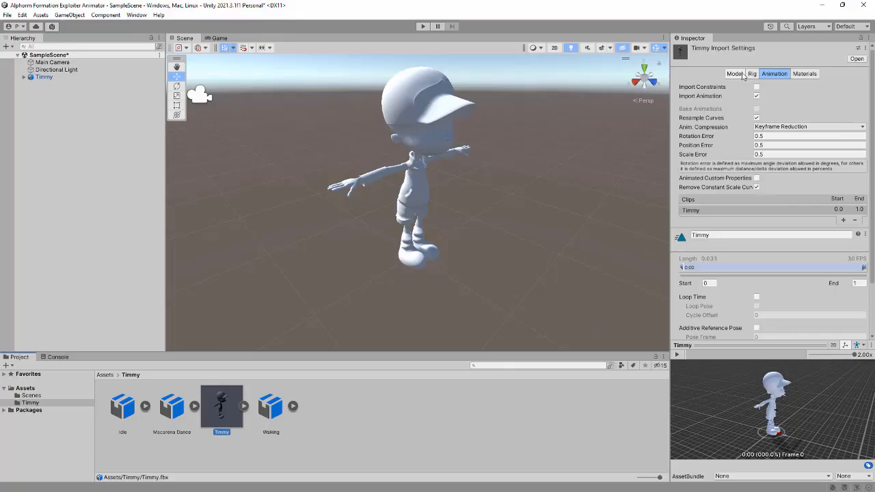
left_click(805, 74)
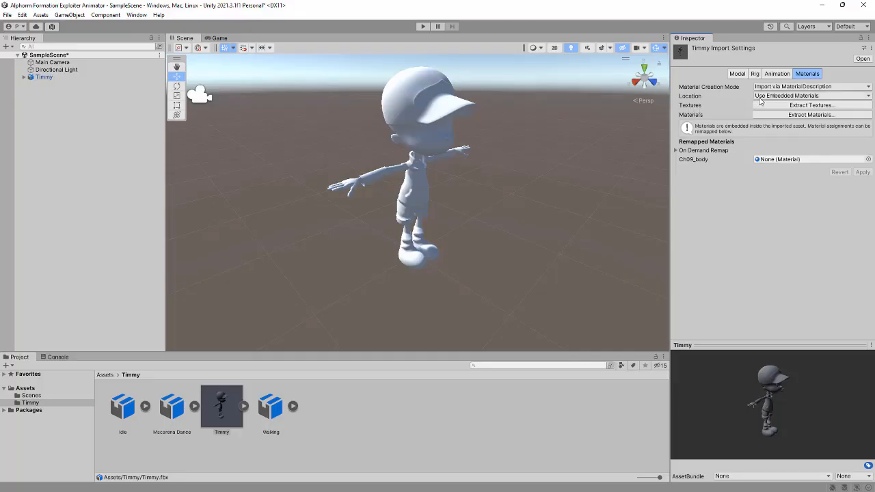
left_click(801, 97)
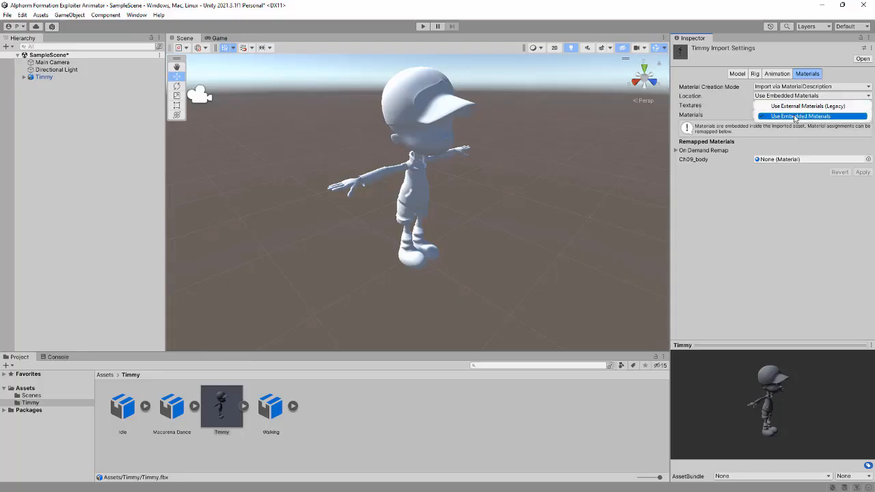
left_click(795, 117)
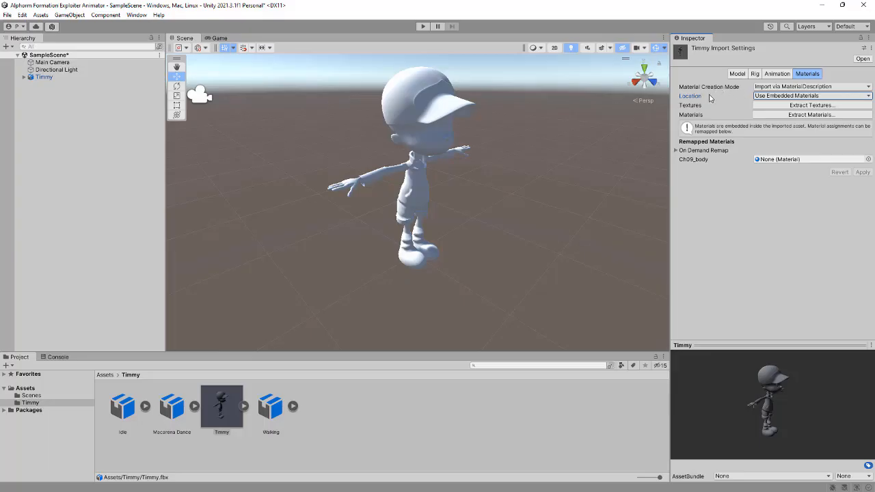
Step: Extract the Timmy model's textures into a new folder named Textures inside the Timmy folder
left_click(776, 107)
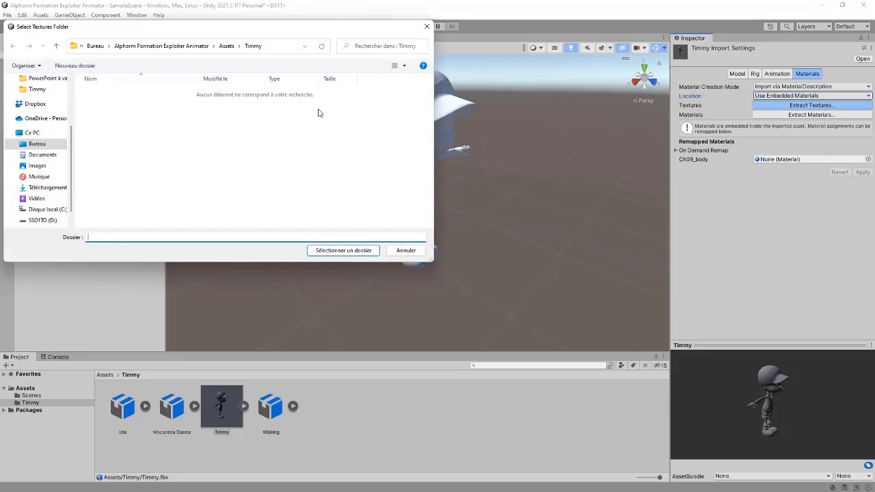
right_click(183, 156)
mouse_move(235, 306)
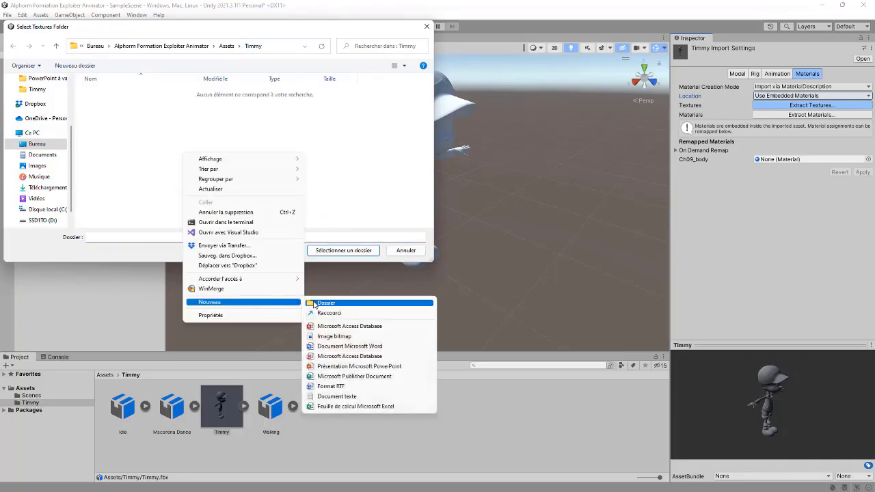
left_click(315, 303)
type("Text")
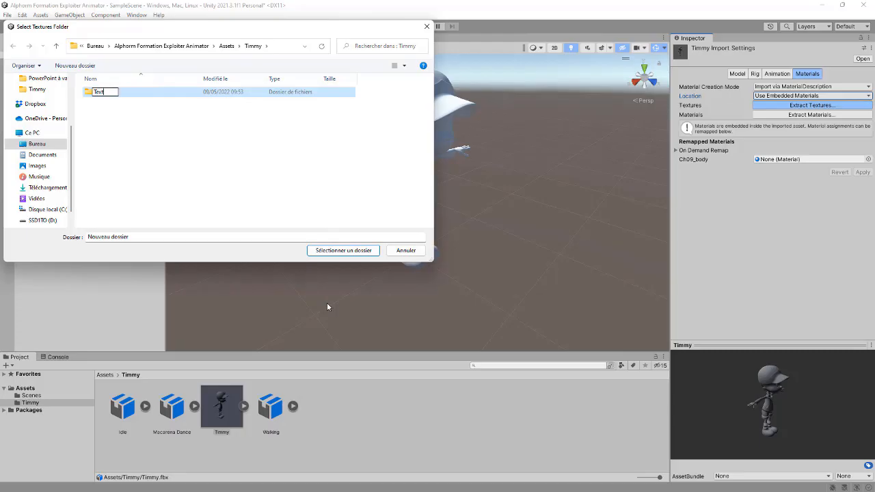
type("ures")
key("Return")
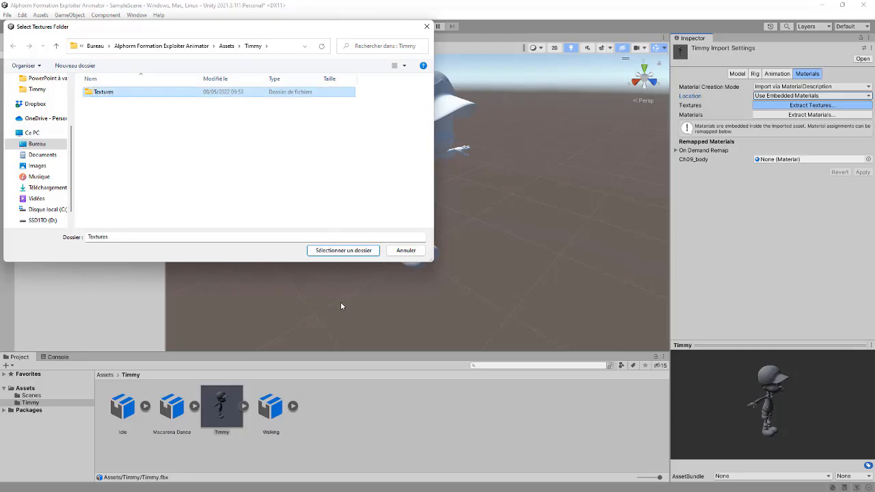
left_click(333, 250)
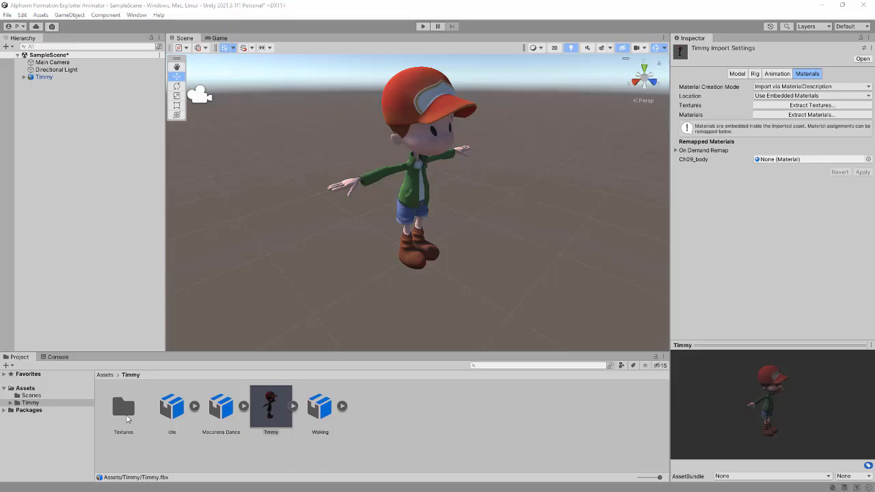
Step: Examine the extracted texture files and the body material settings on Timmy's Ch09 mesh
double_click(127, 418)
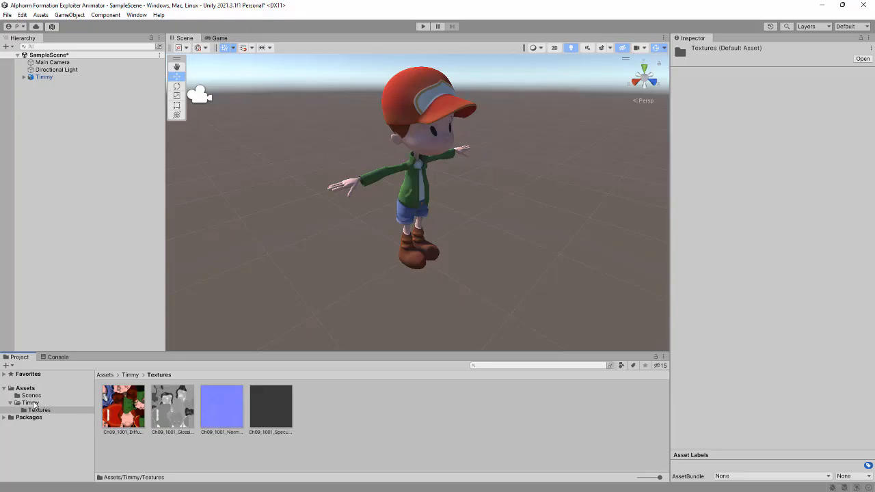
left_click(33, 403)
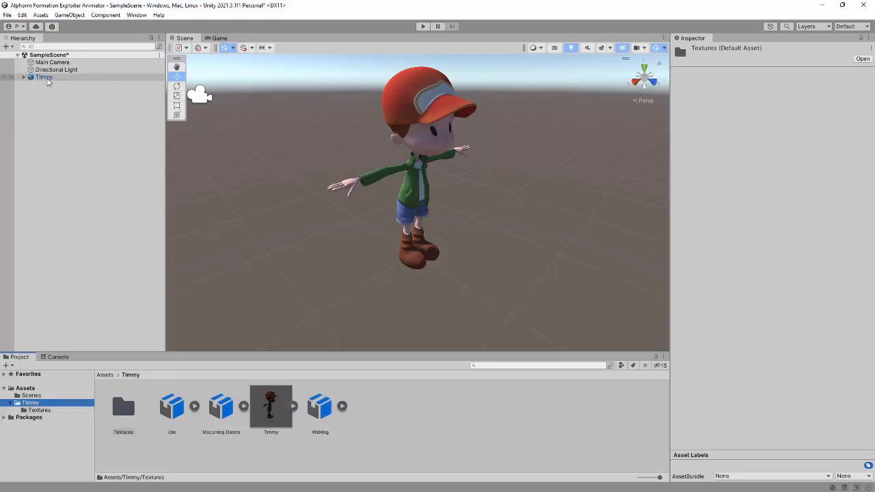
left_click(47, 78)
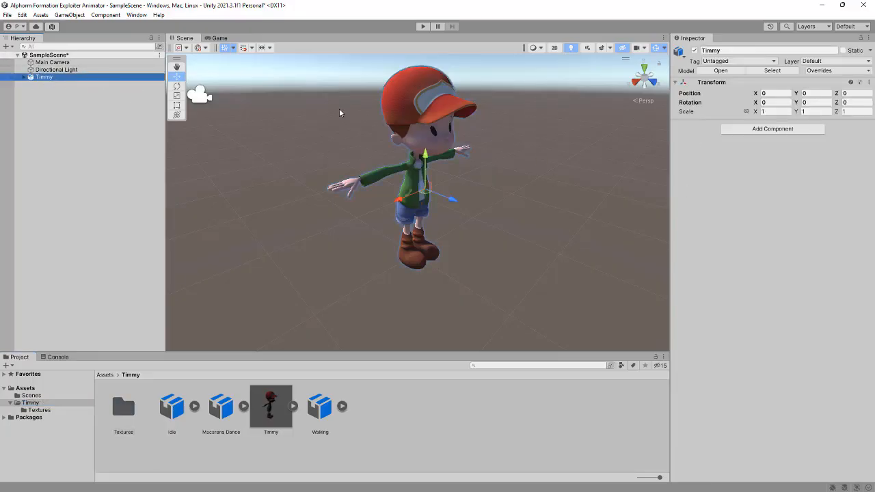
left_click(24, 78)
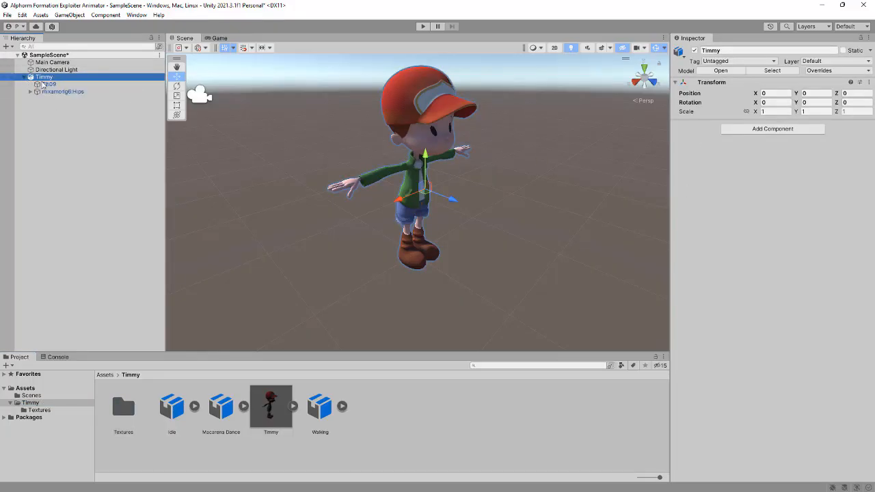
left_click(49, 84)
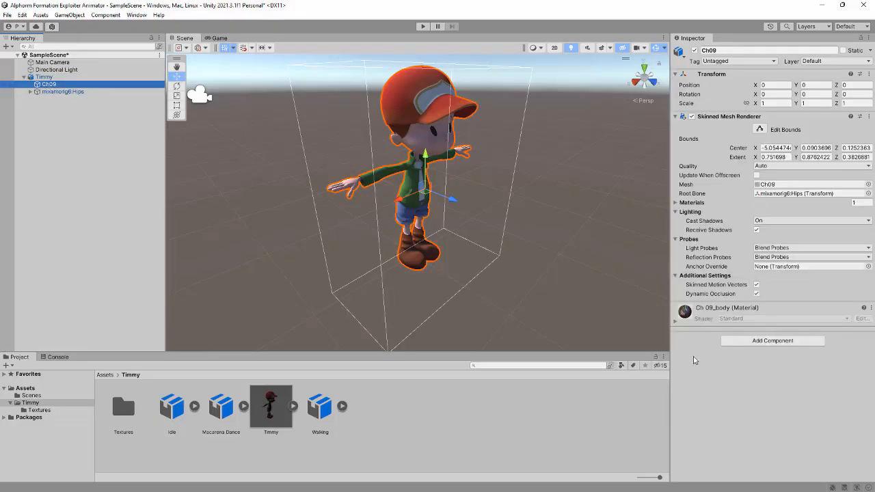
left_click(675, 324)
left_click(675, 324)
scroll(704, 368, "down", 1)
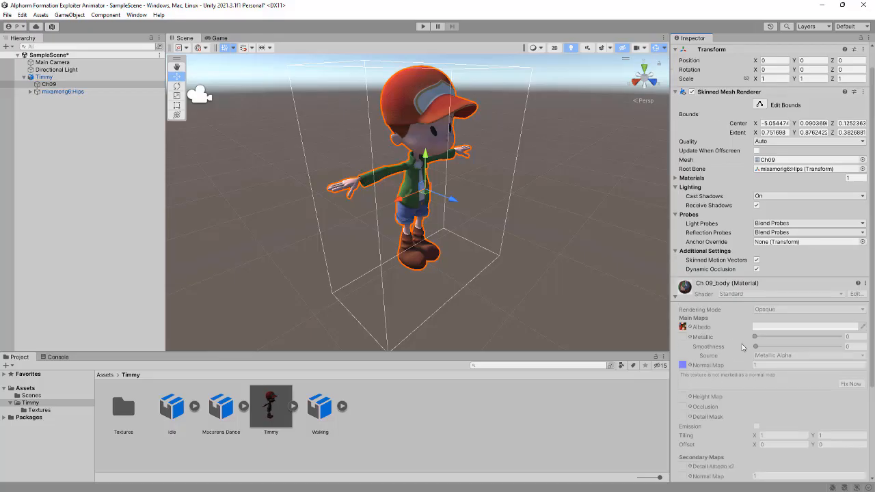
left_click(674, 298)
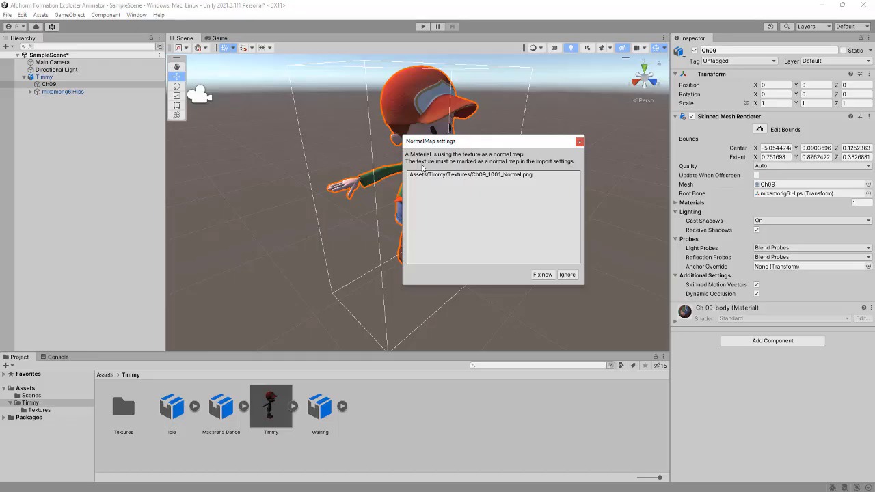
Step: Mark the Ch09_1001_Normal.png texture as a normal map by fixing its import settings
left_click(542, 275)
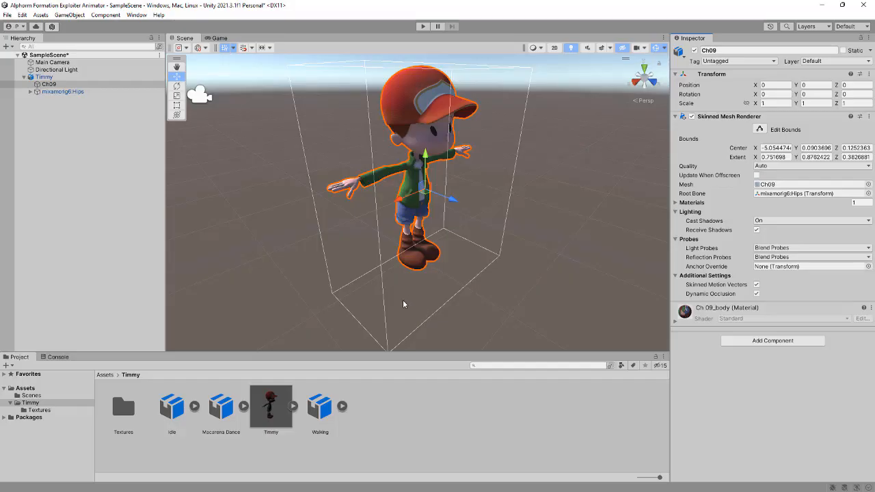
left_click_drag(455, 248, 355, 243, "alt")
Step: Examine Timmy's bone hierarchy from mixamorig6:Hips through the legs and spine to the right shoulder, ending with mixamorig6:RightArm selected
left_click(41, 85)
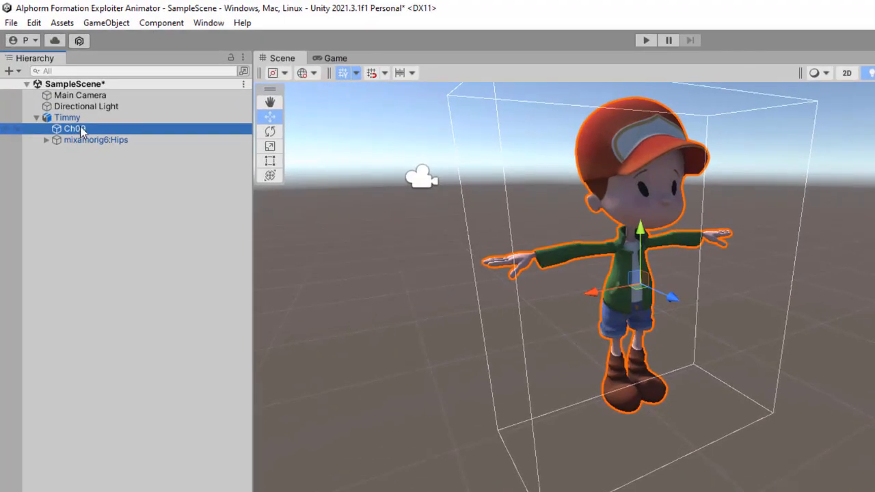
left_click(46, 140)
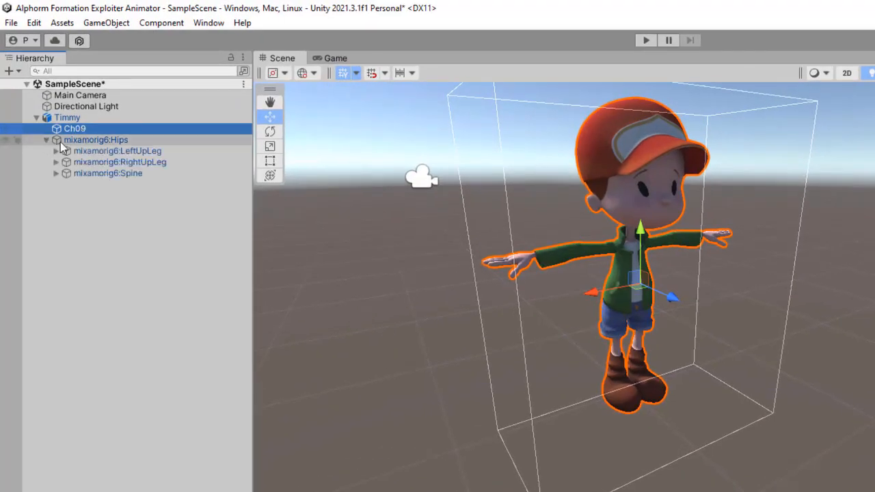
left_click(80, 141)
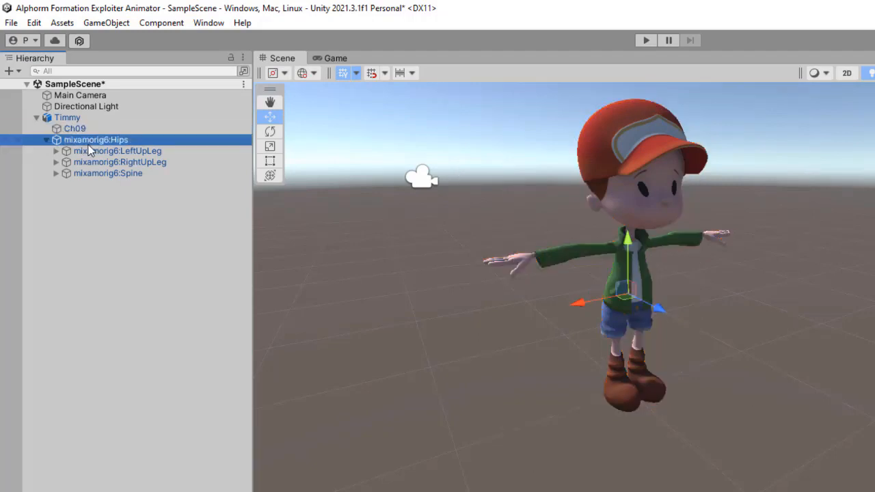
left_click(71, 151)
left_click(56, 151)
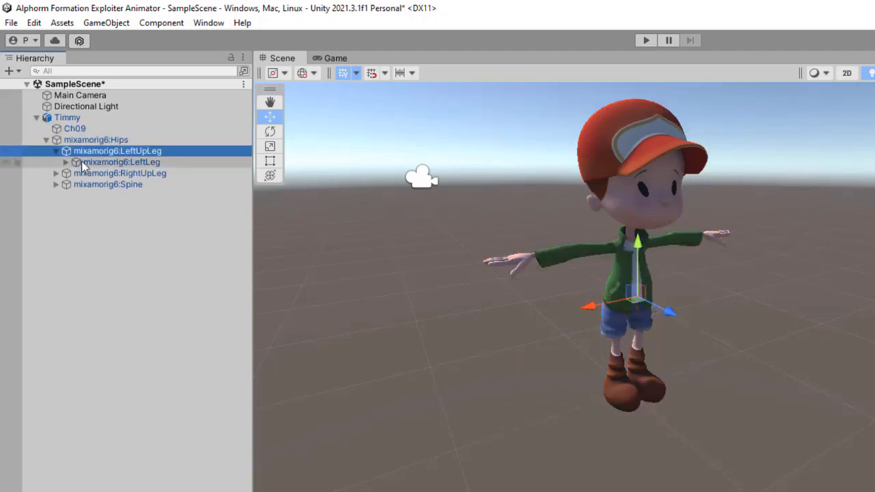
left_click(56, 185)
left_click(65, 196)
left_click(76, 206)
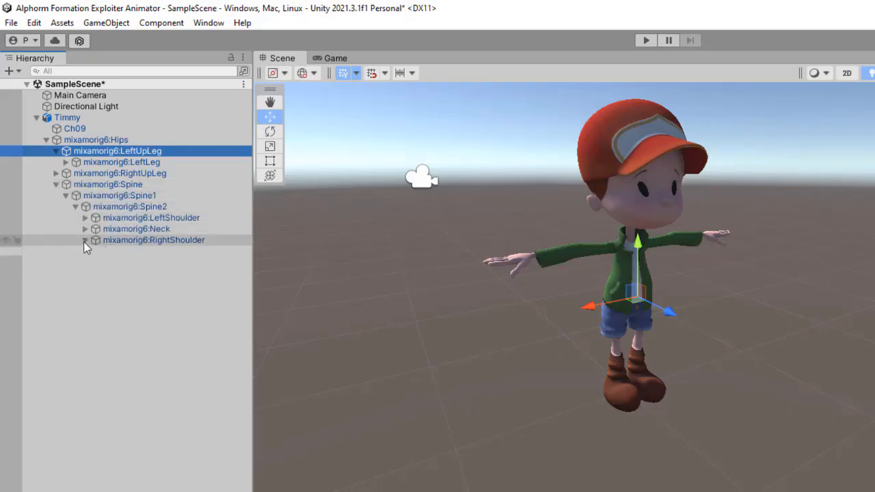
left_click(84, 240)
left_click(95, 252)
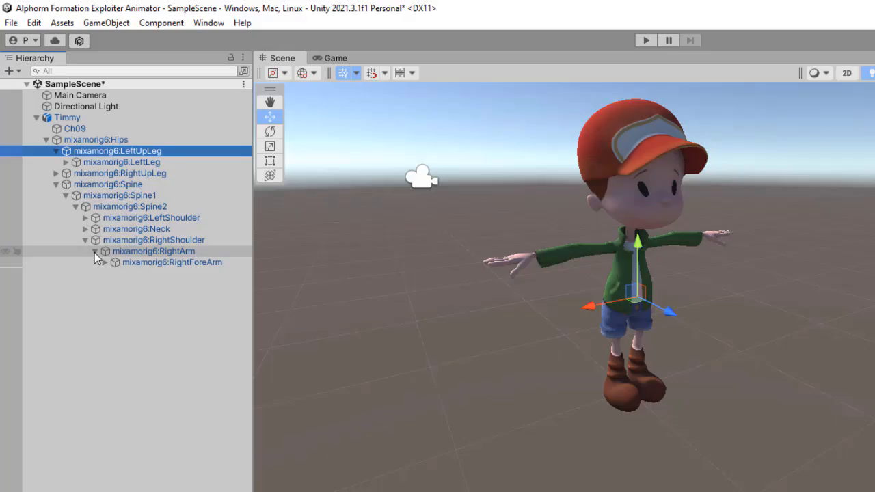
left_click(151, 251)
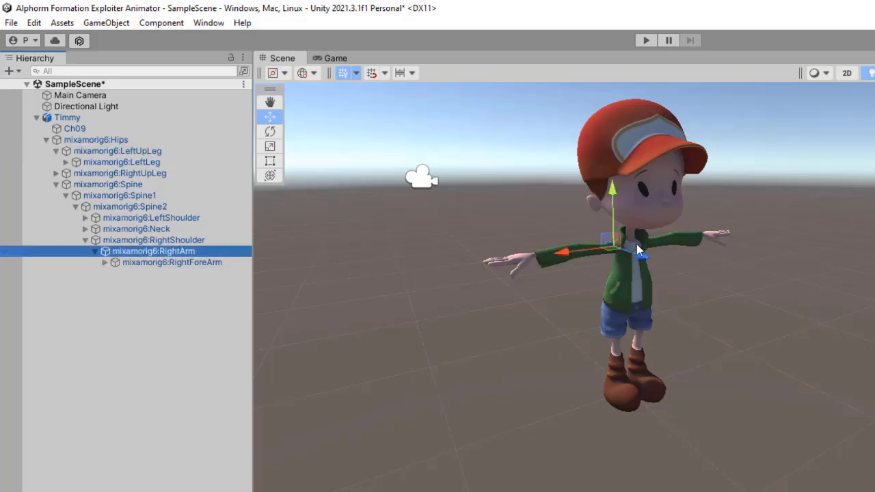
Step: Examine Timmy's right arm bones from mixamorig6:RightForeArm through the hand to the fingers, then collapse the character's hierarchy
left_click(165, 264)
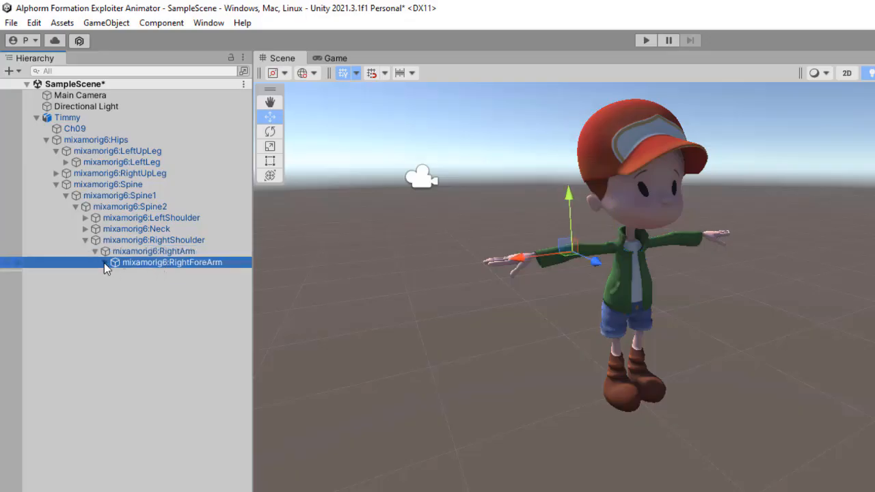
left_click(104, 263)
left_click(134, 274)
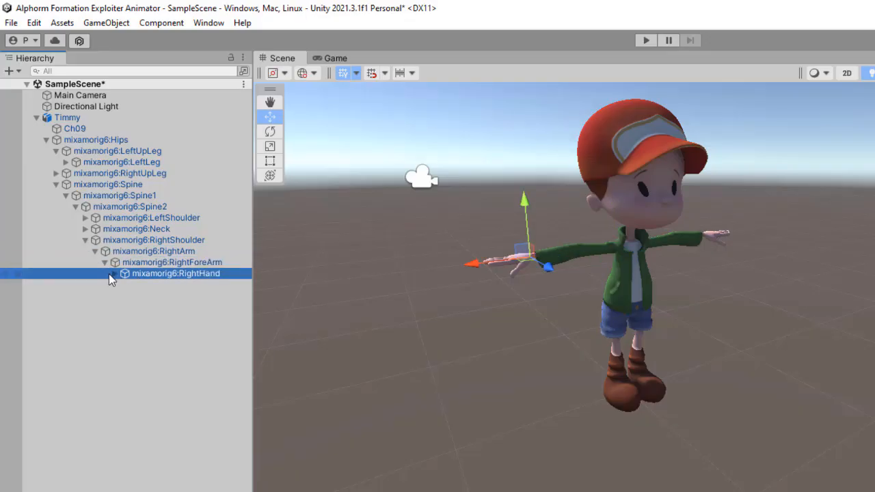
left_click(114, 273)
left_click(163, 285)
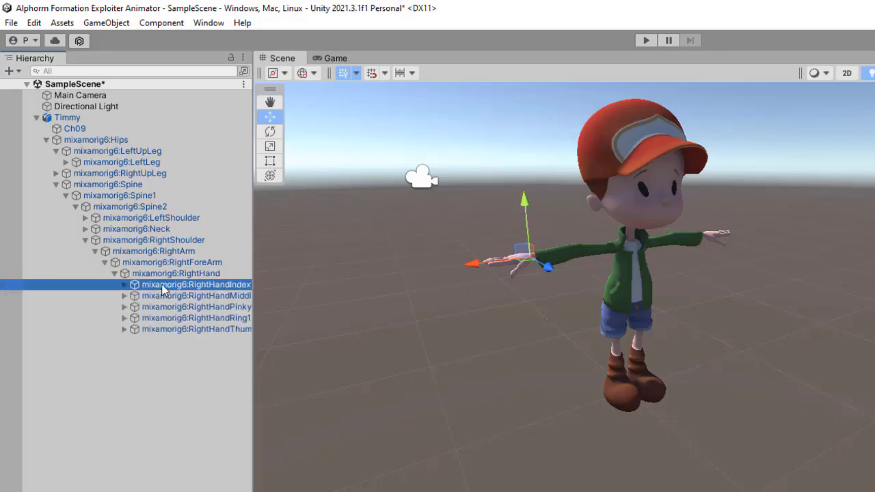
left_click(175, 296)
left_click(172, 308)
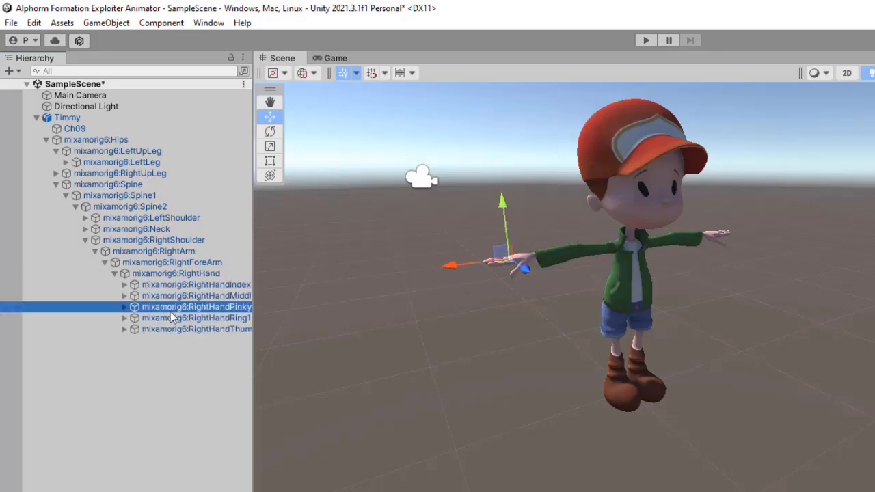
left_click(174, 338)
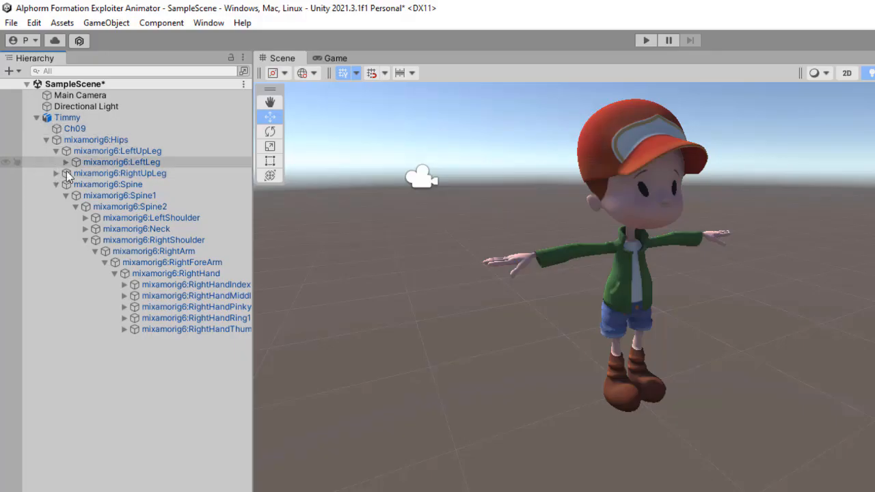
left_click(47, 139)
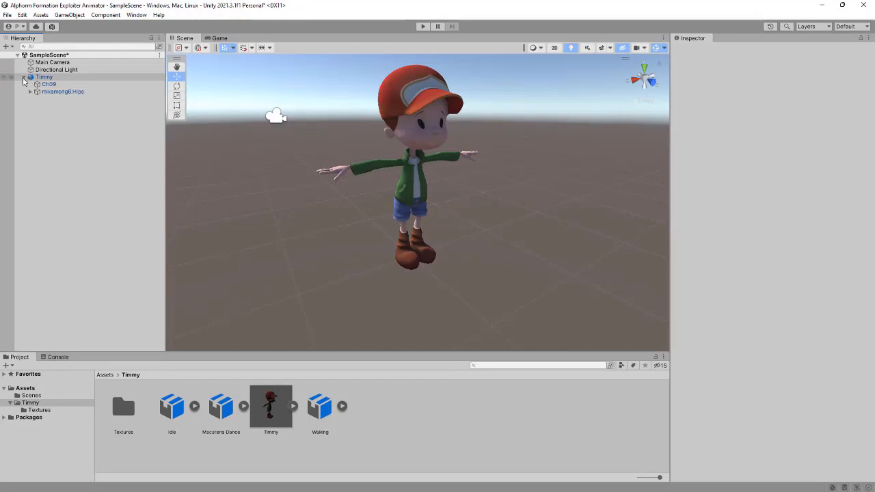
left_click(24, 77)
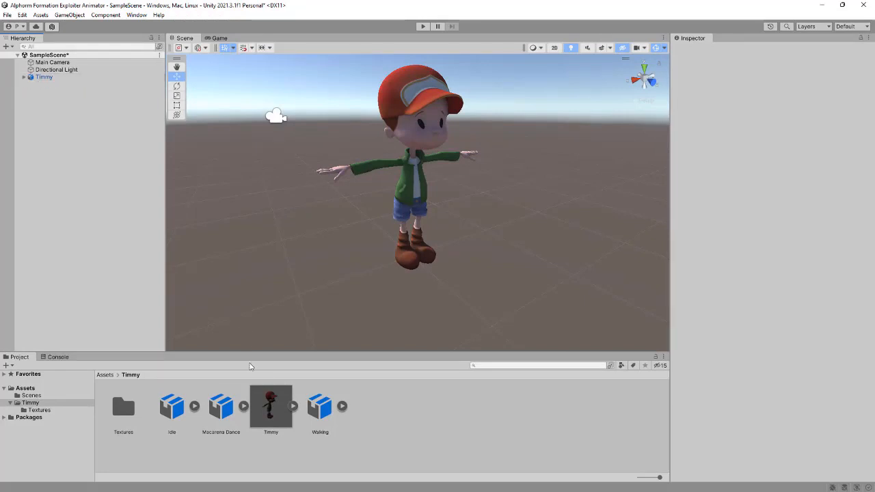
Step: Set the Scale Factor to 2 in the Timmy asset's model import settings and apply it
left_click(273, 407)
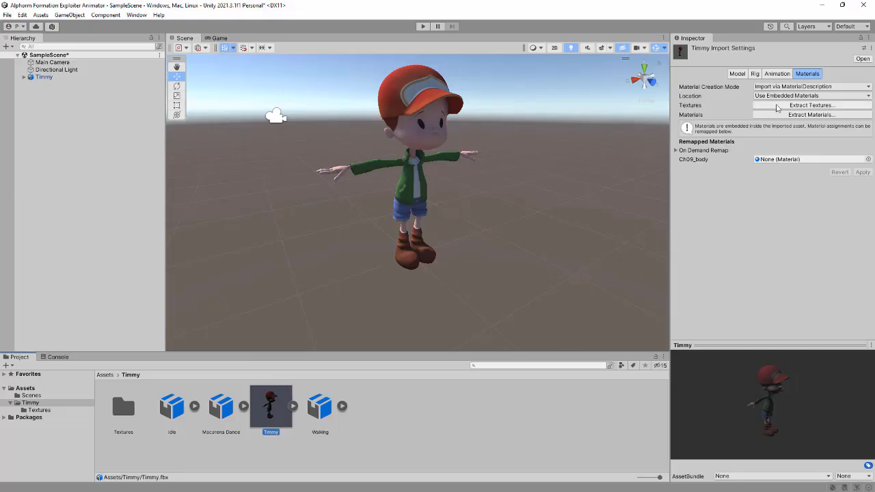
left_click(737, 74)
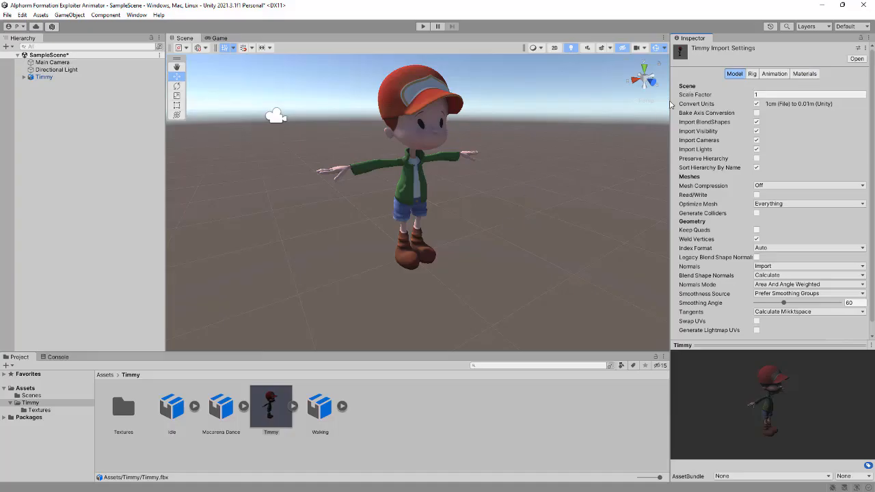
left_click(762, 97)
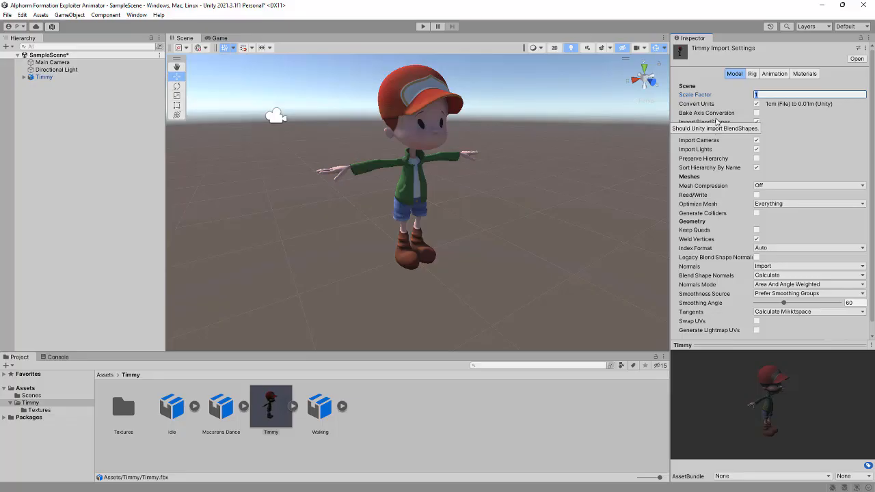
type("2")
scroll(758, 171, "down", 1)
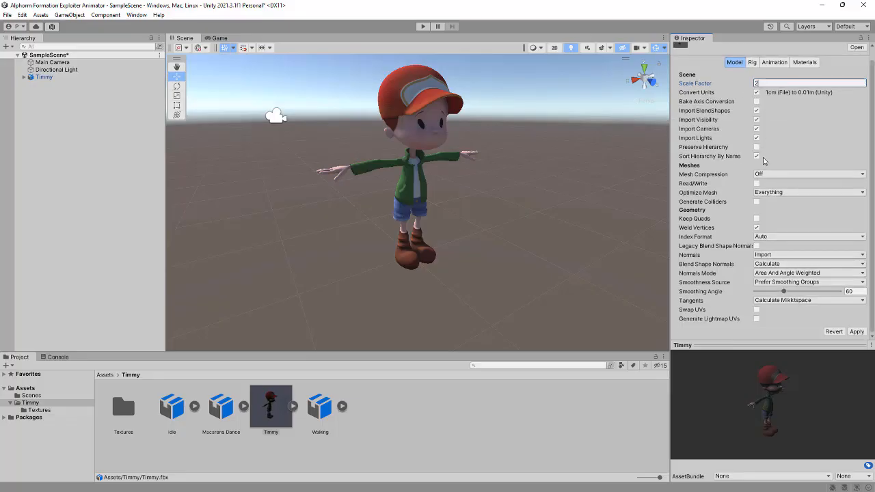
left_click(856, 332)
scroll(538, 198, "down", 3)
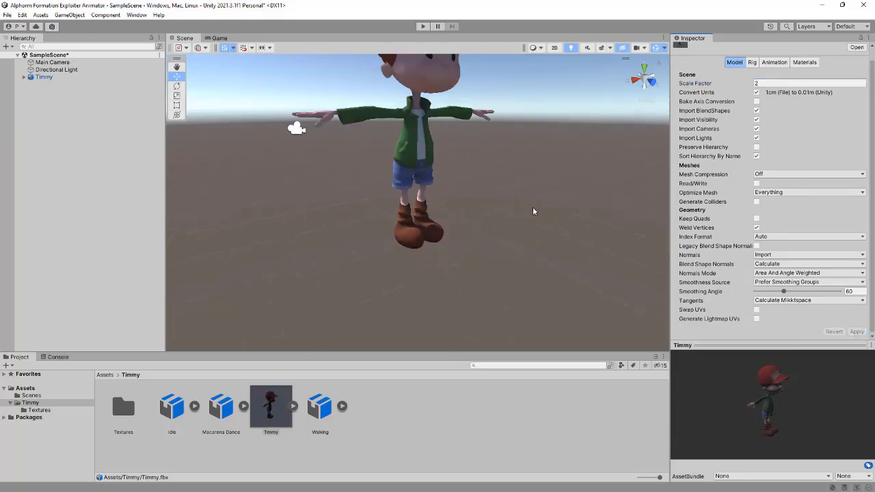
middle_click_drag(528, 215, 520, 253)
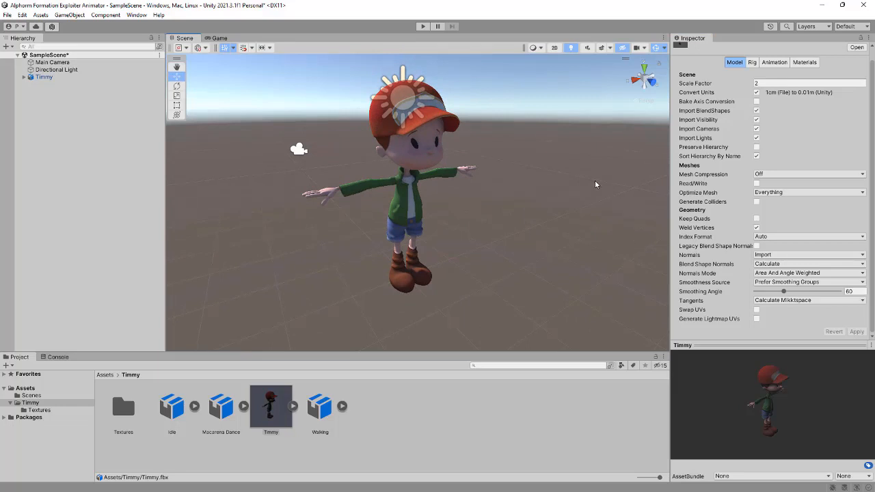
Step: Set the Timmy model's import Scale Factor back to 1 and apply it
left_click(760, 83)
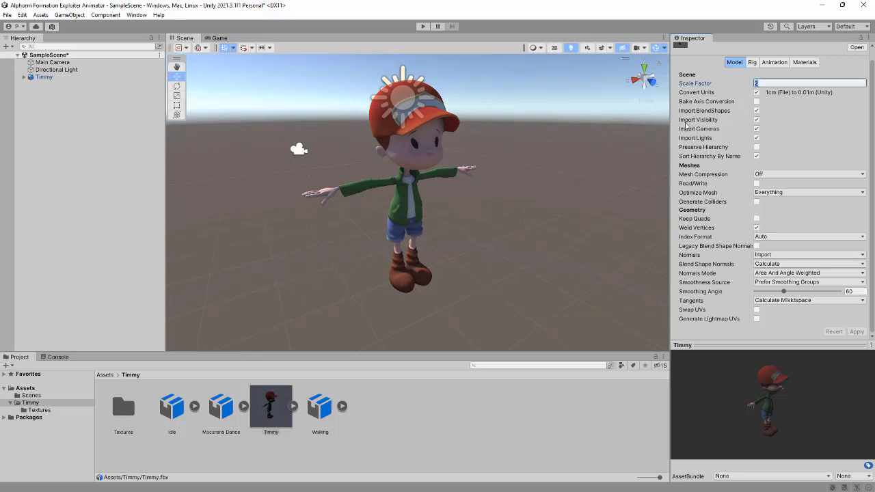
type("1")
left_click(857, 331)
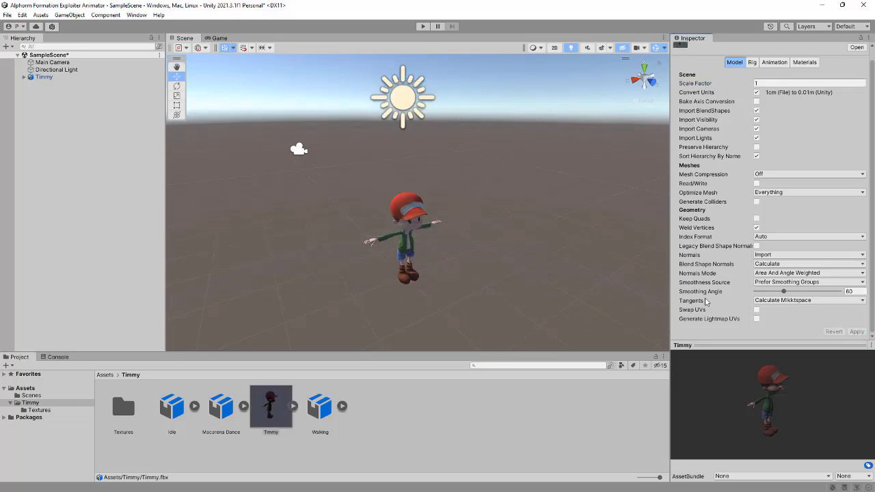
scroll(478, 212, "up", 5)
scroll(489, 211, "up", 1)
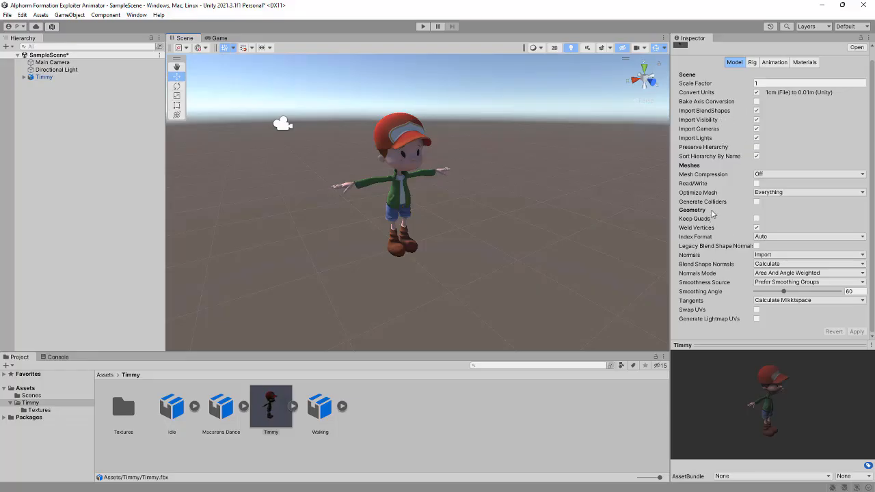
Step: Enable Generate Colliders in the Timmy model's import settings and apply the change
mouse_move(708, 187)
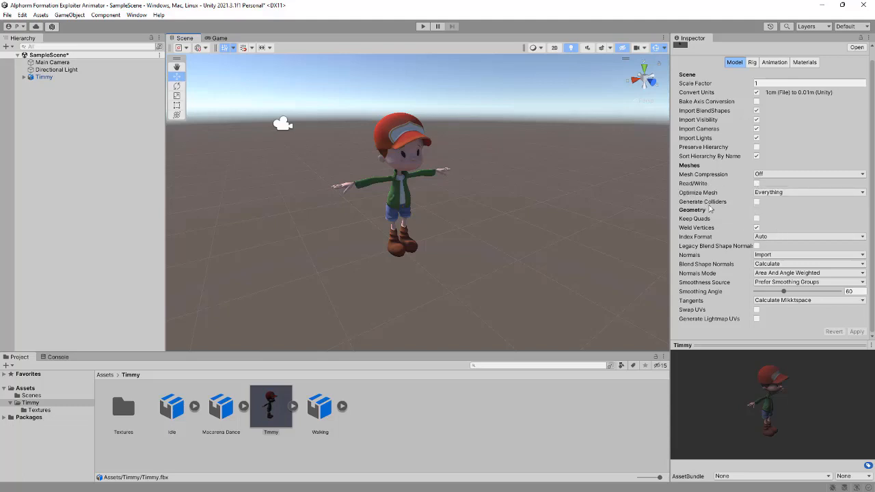
left_click(757, 202)
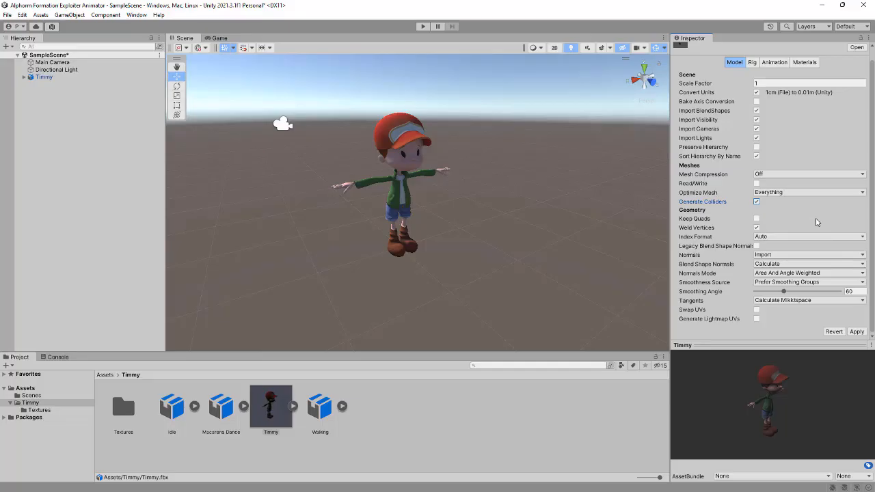
left_click(856, 332)
Step: Inspect the components on the Timmy scene object and its Ch09 mesh for a collider, then collapse the character's hierarchy
left_click(21, 77)
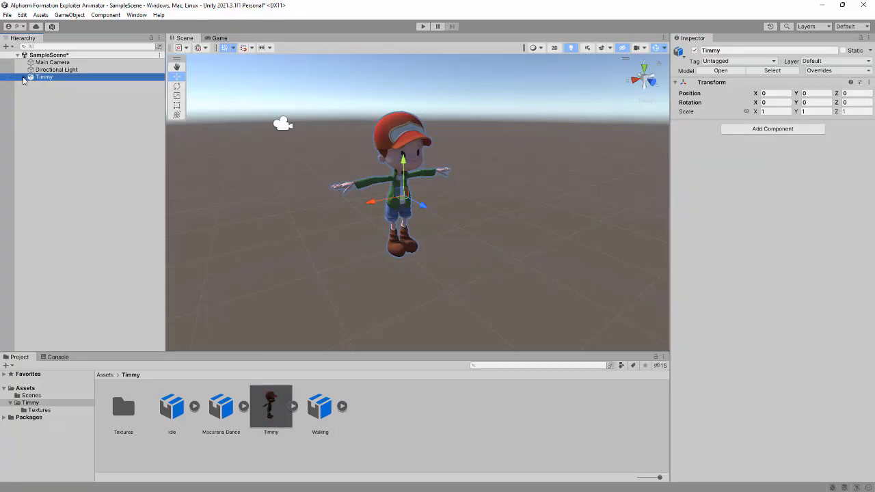
left_click(23, 77)
left_click(48, 84)
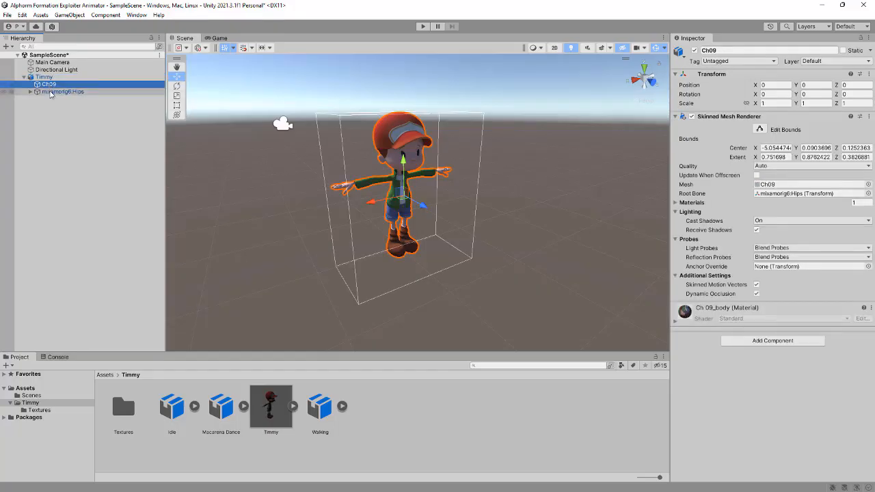
left_click(24, 77)
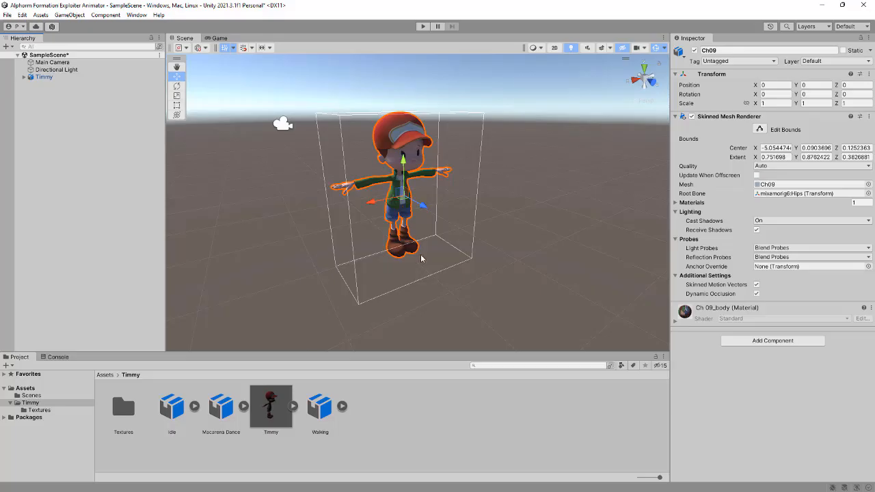
Step: Disable Generate Colliders in the Timmy asset's model import settings and apply the change
left_click(264, 411)
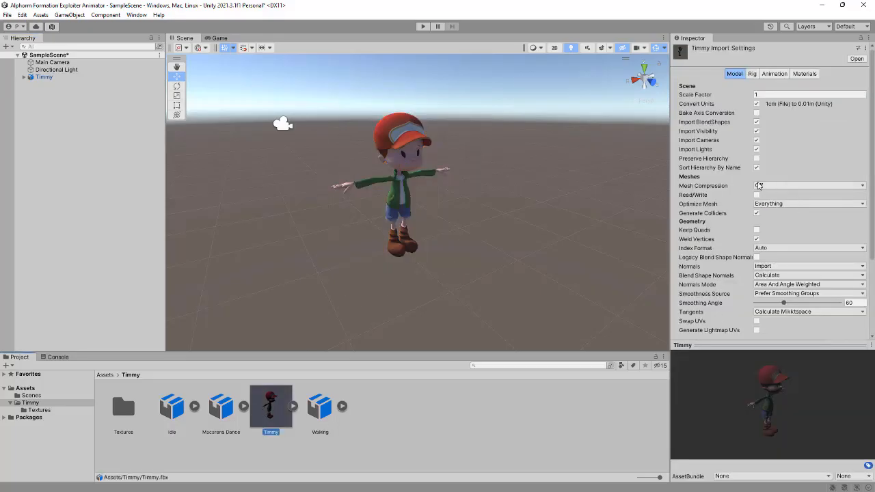
left_click(756, 213)
scroll(774, 226, "down", 4)
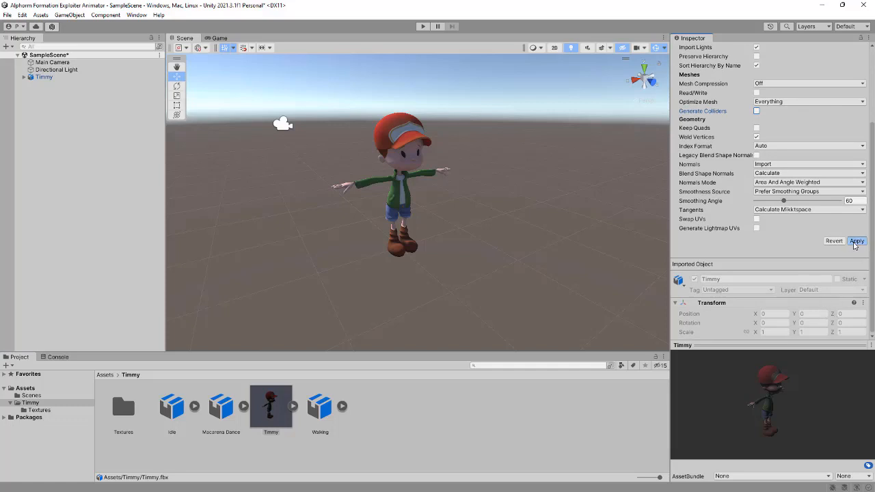
left_click(857, 241)
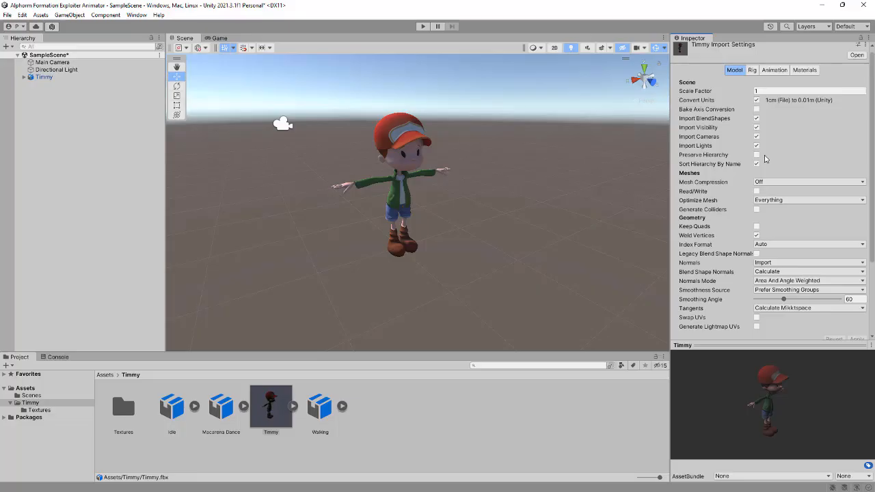
Step: Review Timmy's remaining model import settings and the rig's Animation Type and Avatar Definition options, keeping Generic and No Avatar
scroll(704, 223, "down", 3)
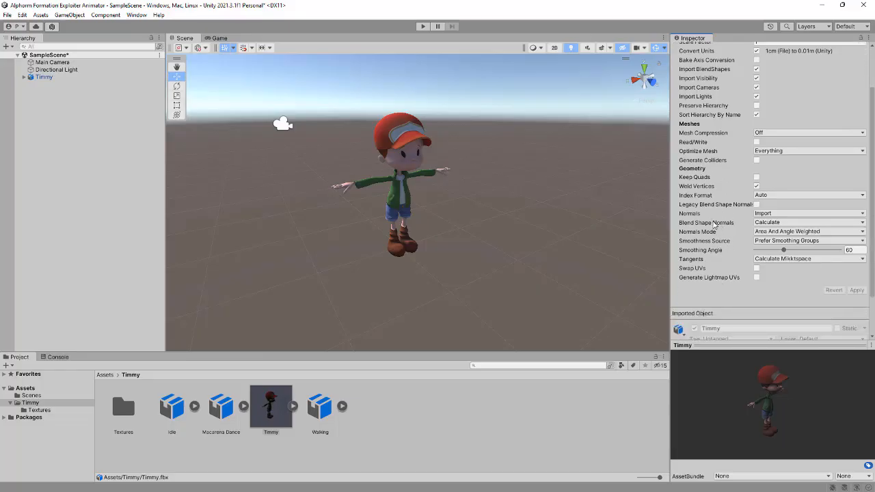
scroll(716, 240, "up", 3)
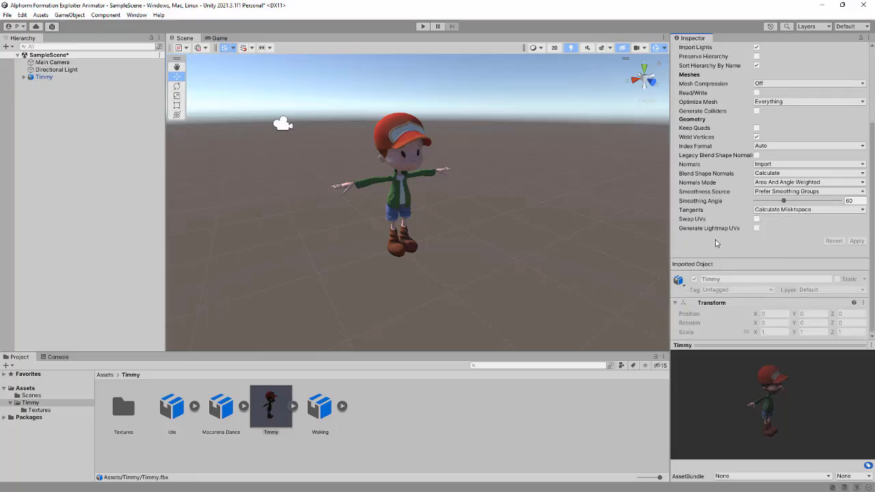
left_click(751, 74)
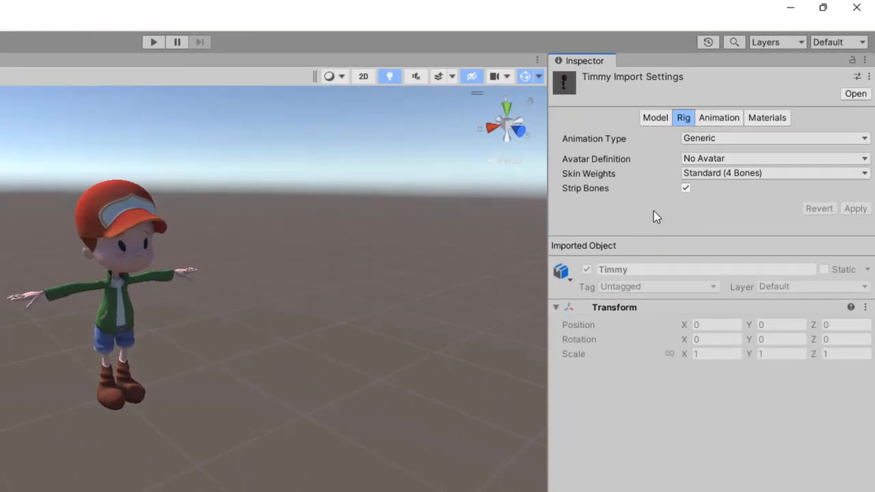
left_click(694, 139)
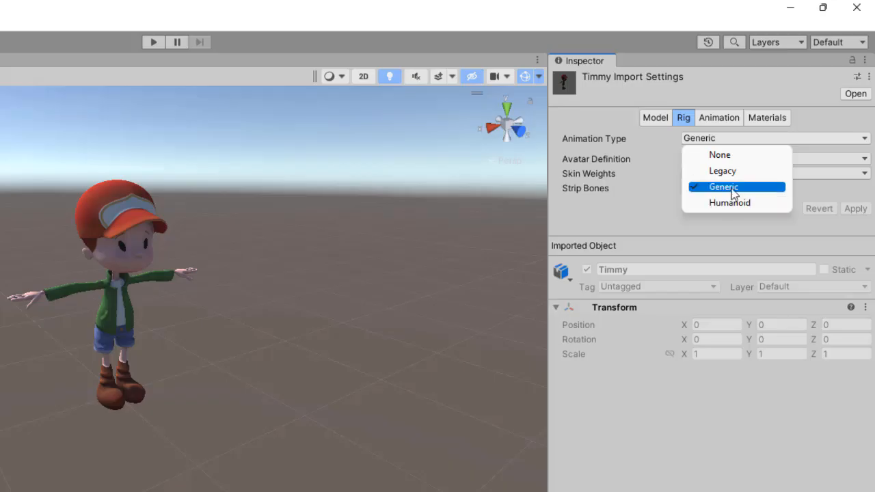
left_click(732, 188)
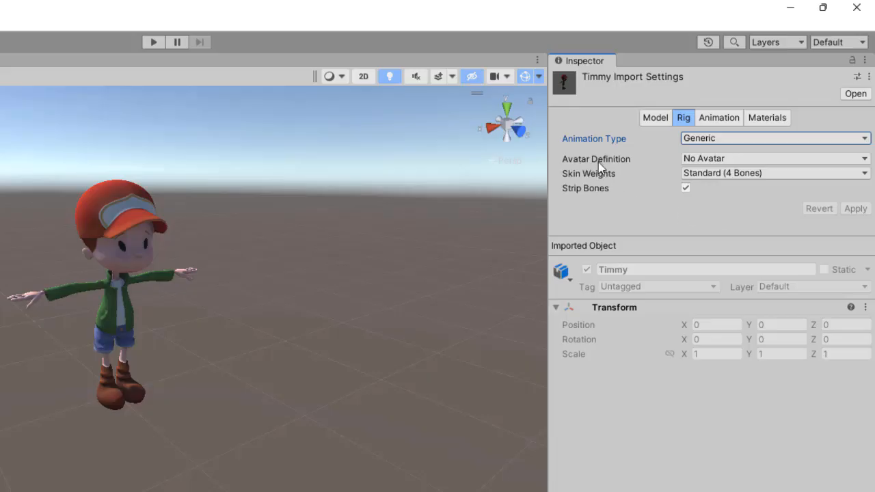
left_click(702, 160)
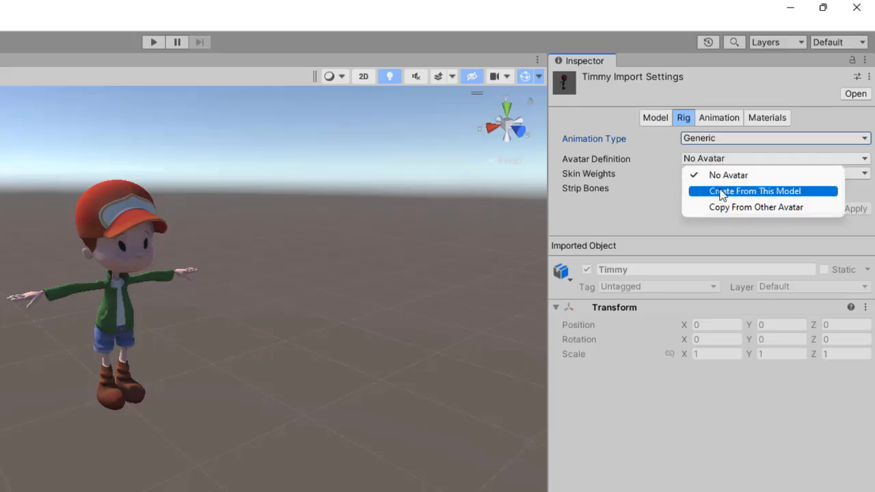
left_click(622, 189)
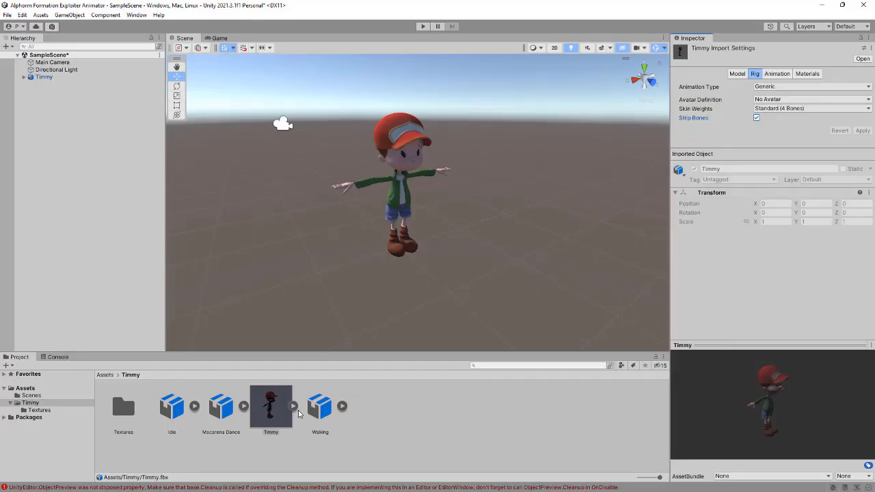
Step: Expand the Timmy asset and compare its Ch09 and mixamorig6:Hips sub-objects with the matching objects in the scene hierarchy
left_click(292, 407)
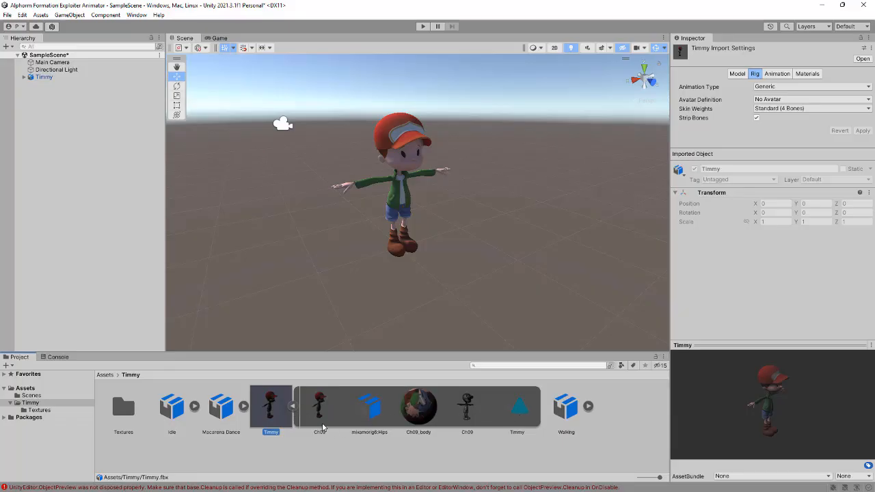
left_click(24, 77)
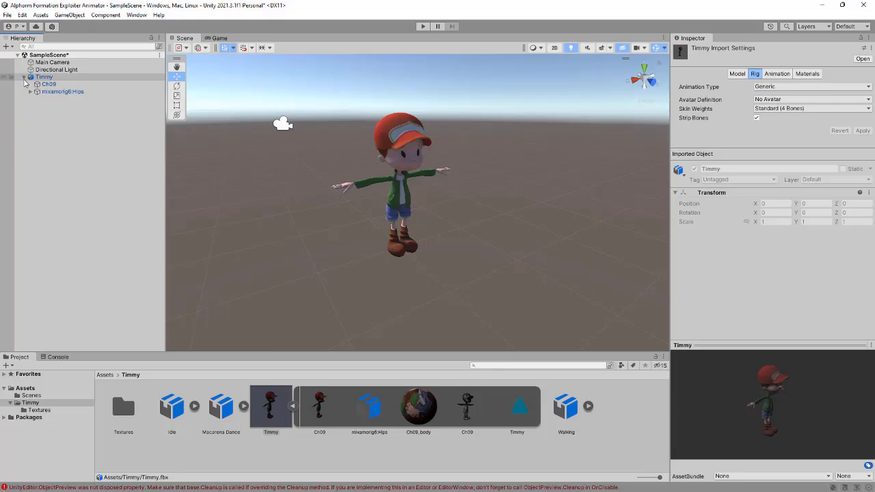
left_click(320, 417)
left_click(50, 85)
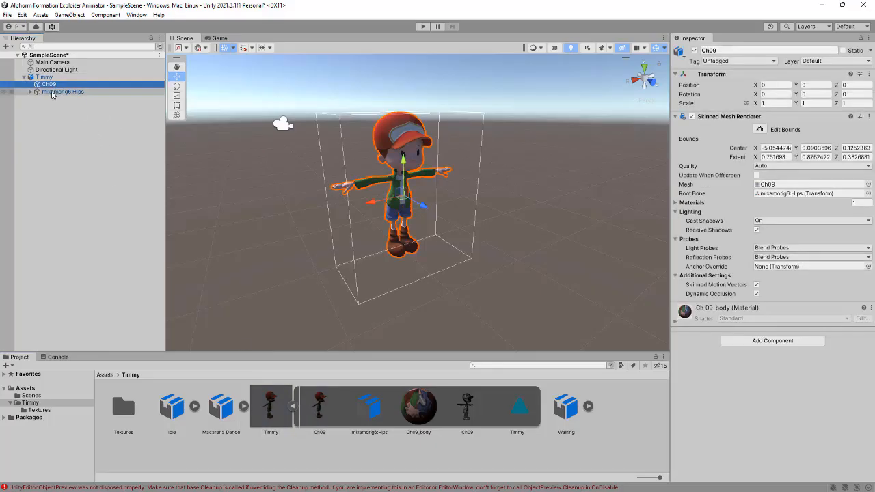
left_click(51, 93)
left_click(369, 409)
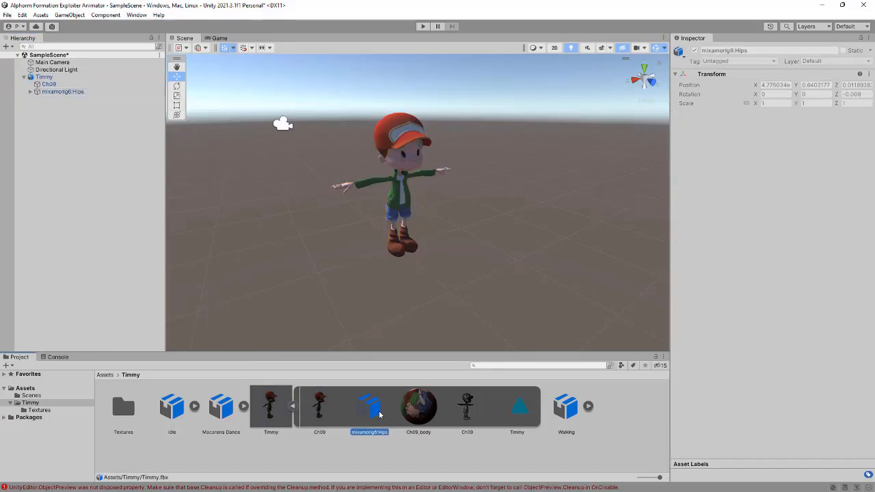
Step: Inspect the Timmy asset's Ch09_body material, Ch09 mesh and Timmy animation clip sub-assets
left_click(425, 408)
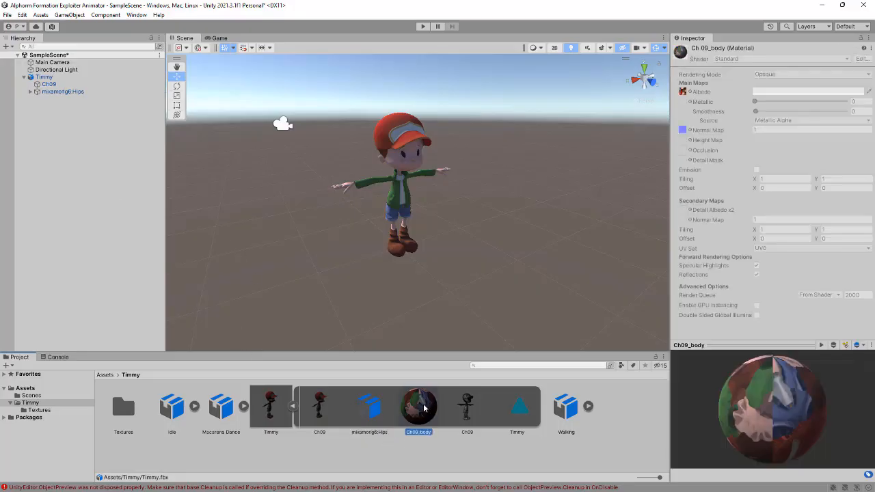
left_click(467, 407)
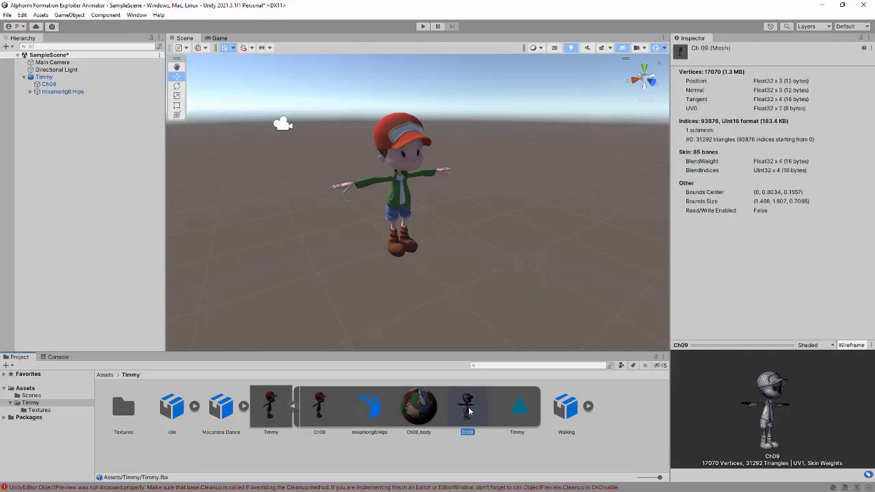
left_click(519, 410)
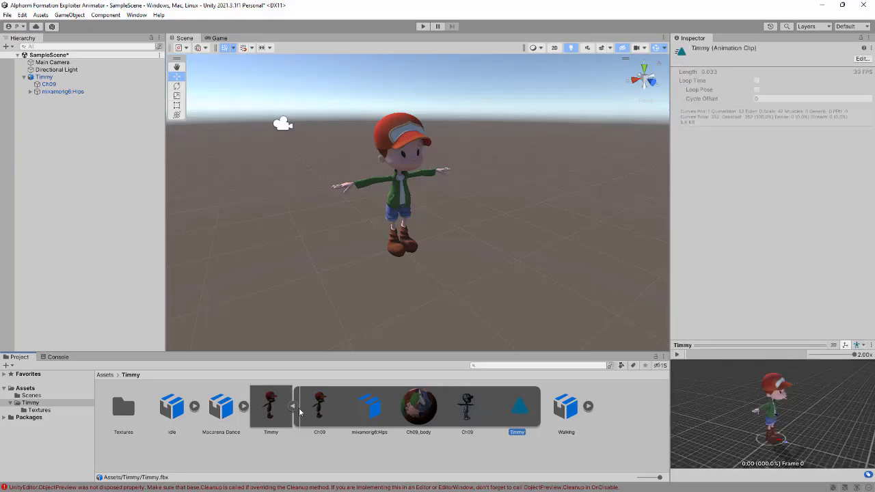
Step: Review the Timmy asset's animation import settings and clip list, and return to its rig settings
left_click(270, 408)
left_click(776, 73)
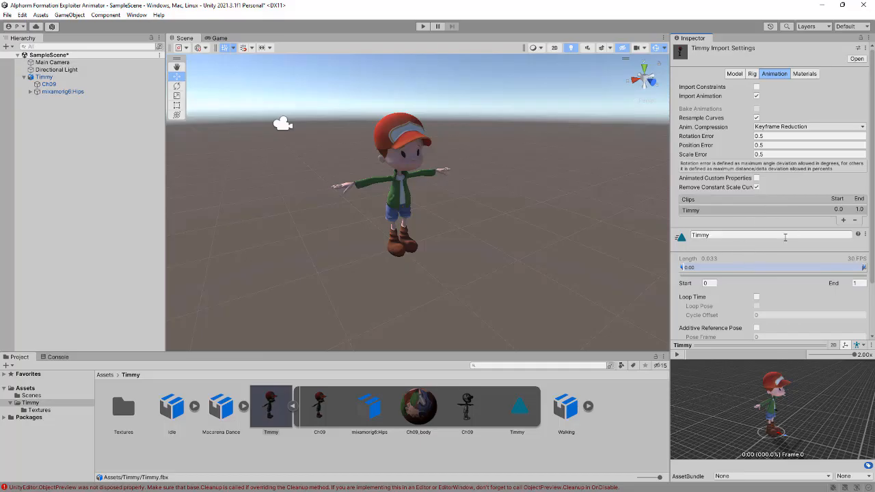
left_click(754, 75)
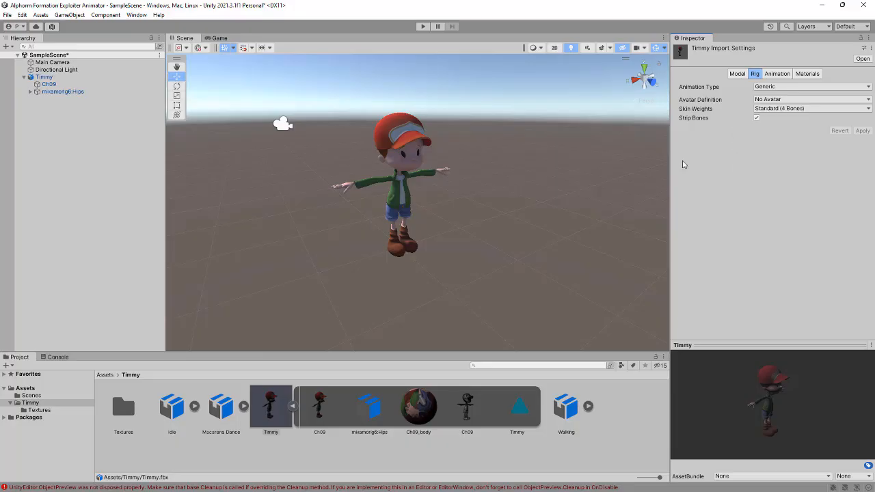
Step: Collapse the Timmy asset's sub-objects and the Timmy object in the scene hierarchy, with the character viewed from the front
left_click(292, 408)
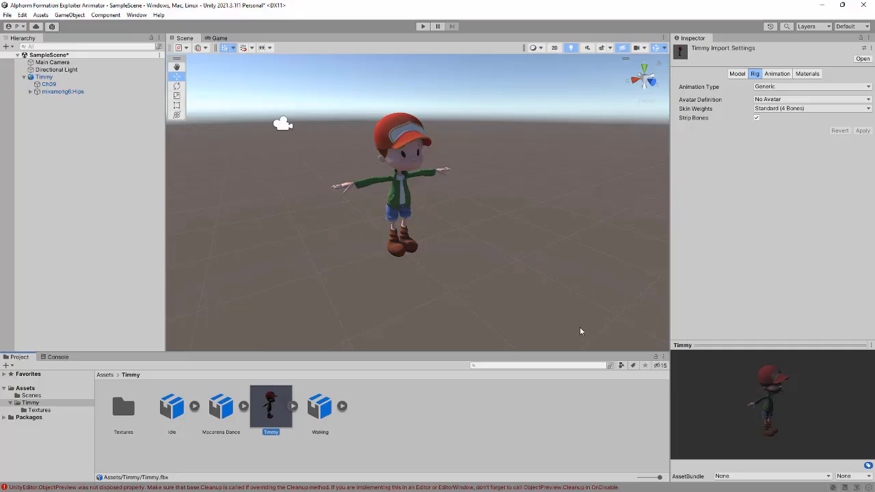
left_click_drag(493, 197, 439, 198, "alt")
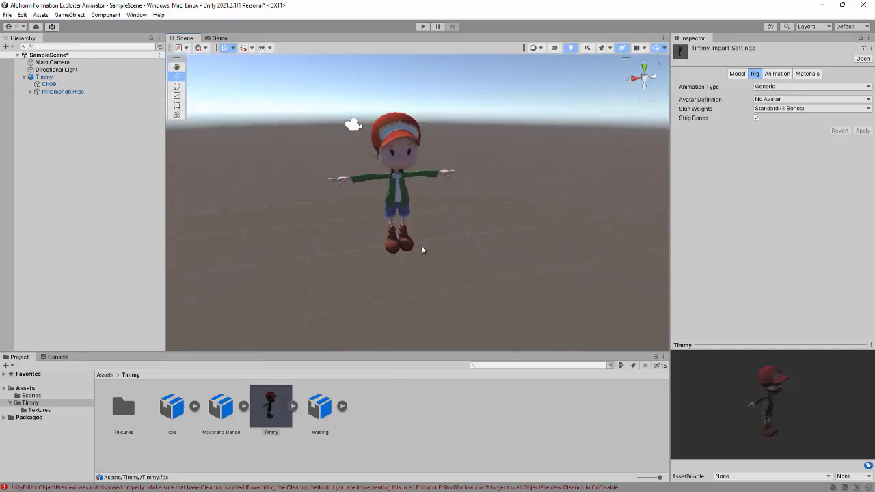
left_click(24, 76)
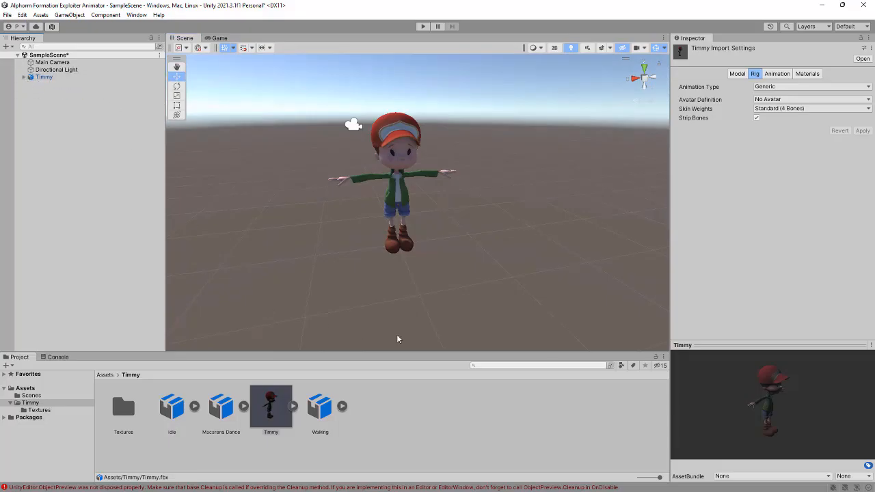